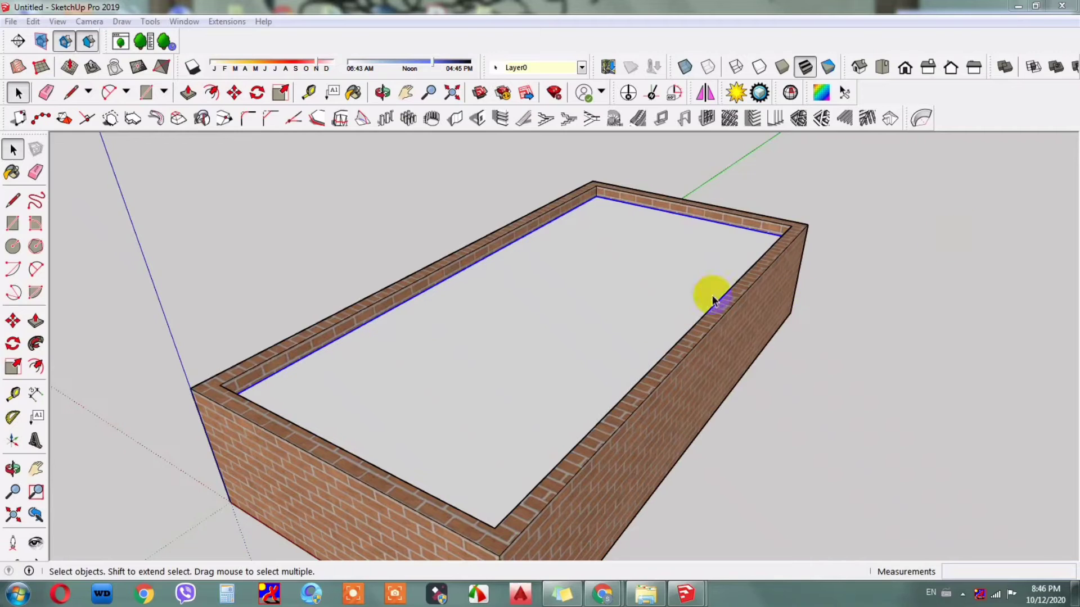
Step: Orbit around the brick pool and activate the Paint Bucket so the Materials tray appears
mouse_move(664, 398)
middle_mouse_down()
mouse_move(583, 366)
mouse_move(621, 343)
middle_mouse_up()
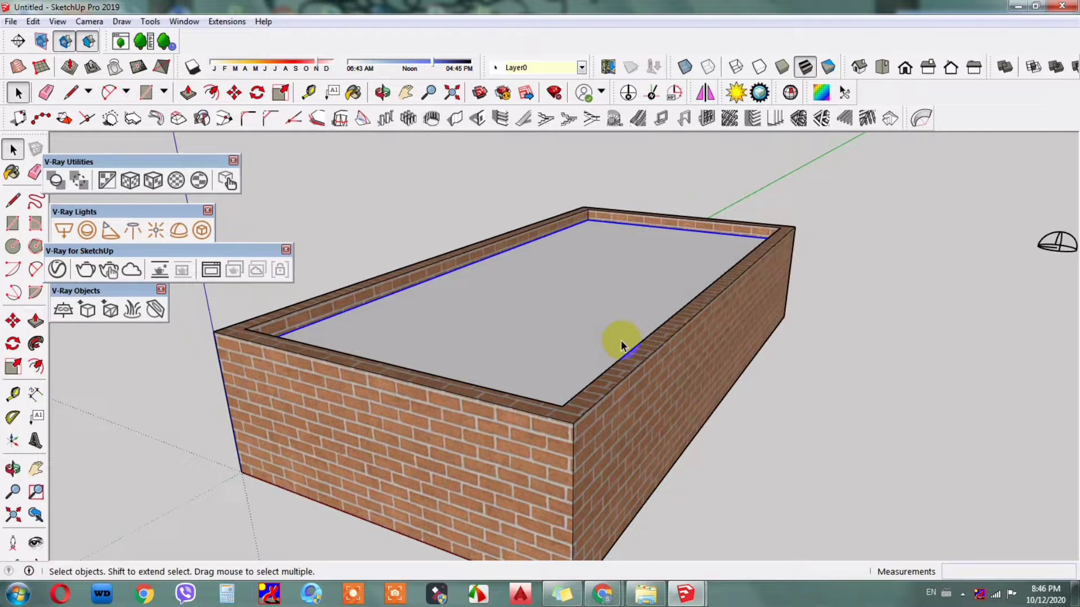
mouse_move(622, 339)
middle_mouse_down()
mouse_move(580, 370)
mouse_move(562, 363)
middle_mouse_up()
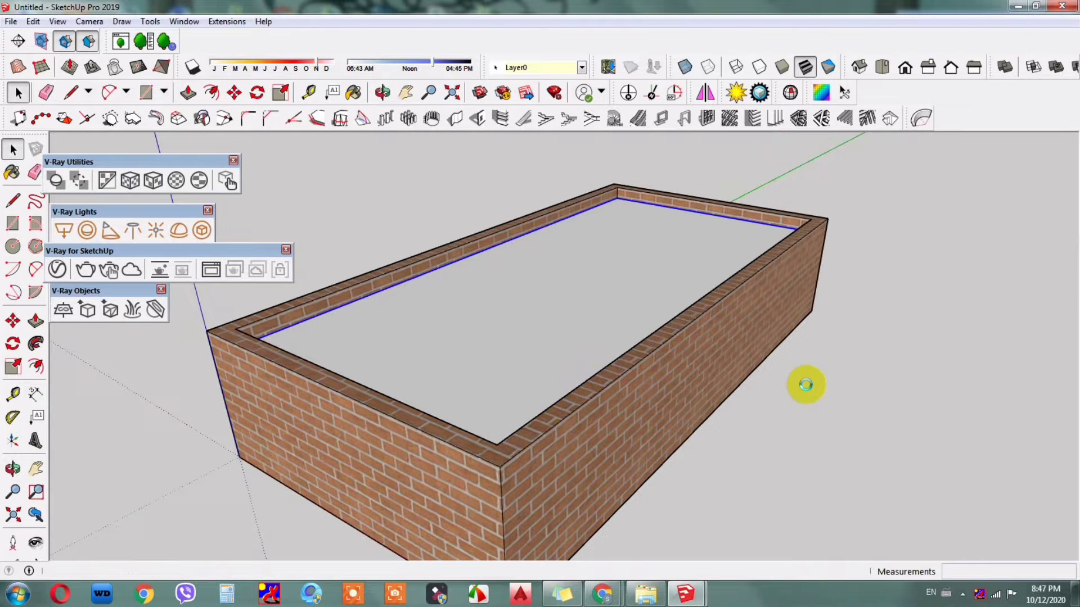
key("b")
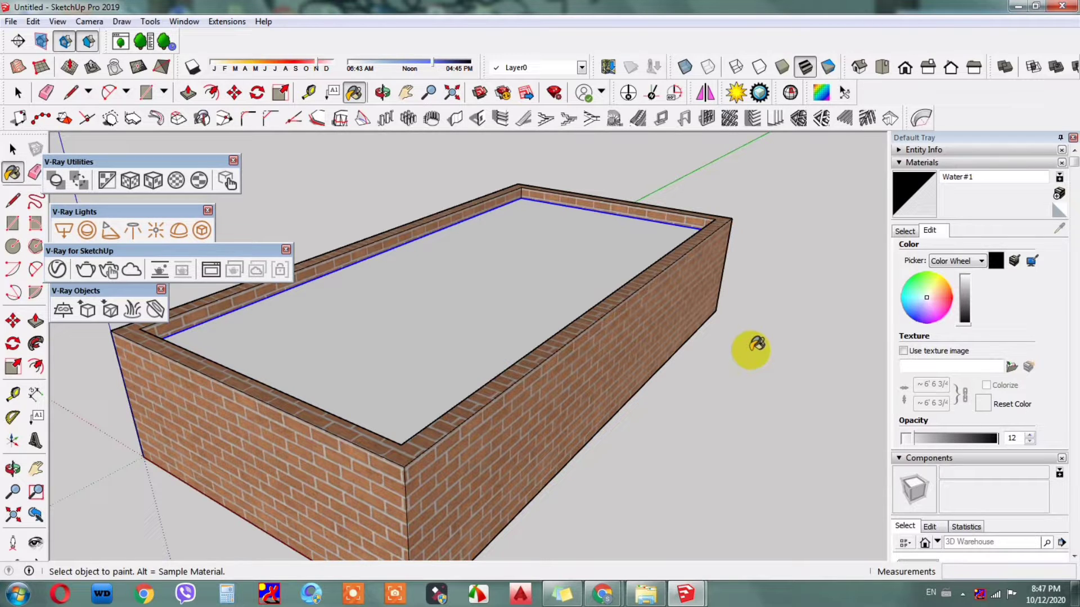
Step: Orbit and zoom to view the pool interior with the Paint Bucket active
mouse_move(388, 383)
middle_mouse_down()
mouse_move(550, 362)
mouse_move(523, 382)
middle_mouse_up()
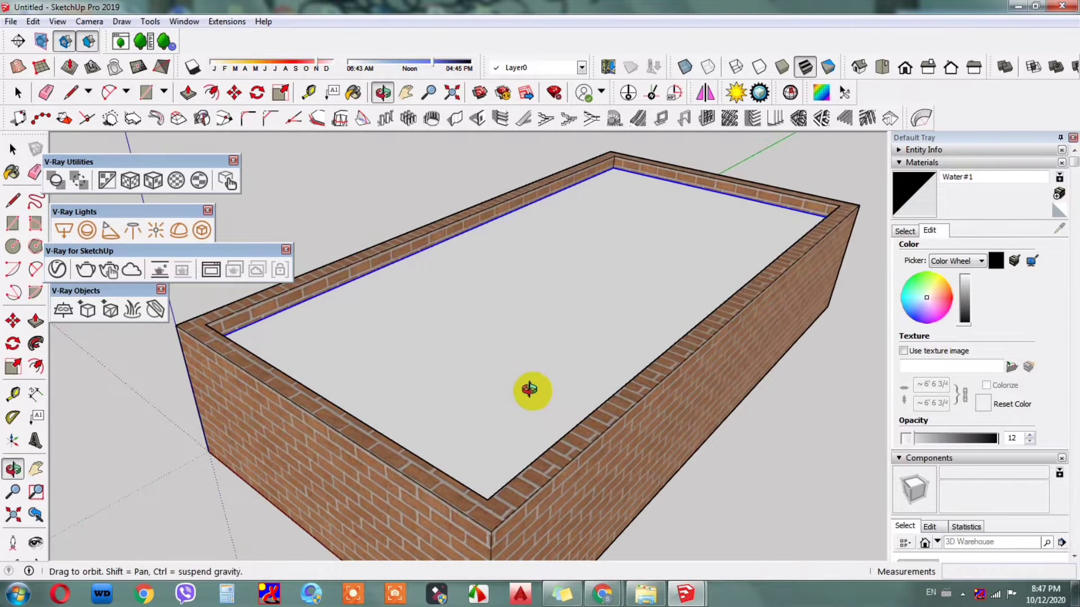
left_click_drag(525, 388, 540, 349)
key("b")
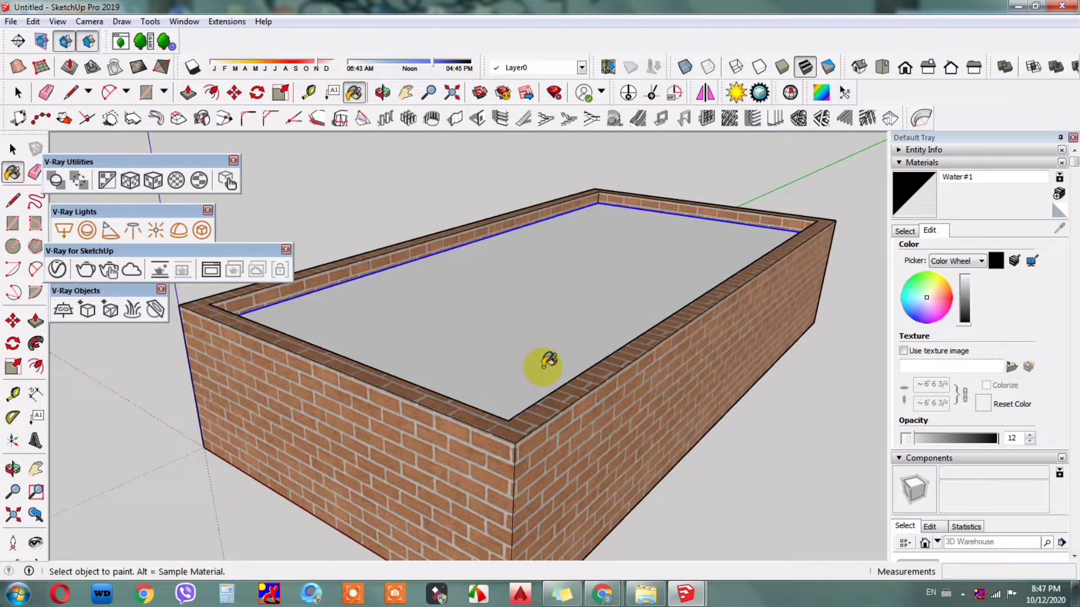
mouse_move(542, 366)
middle_mouse_down()
mouse_move(558, 402)
mouse_move(603, 388)
mouse_move(611, 364)
middle_mouse_up()
scroll(596, 377, "down", 3)
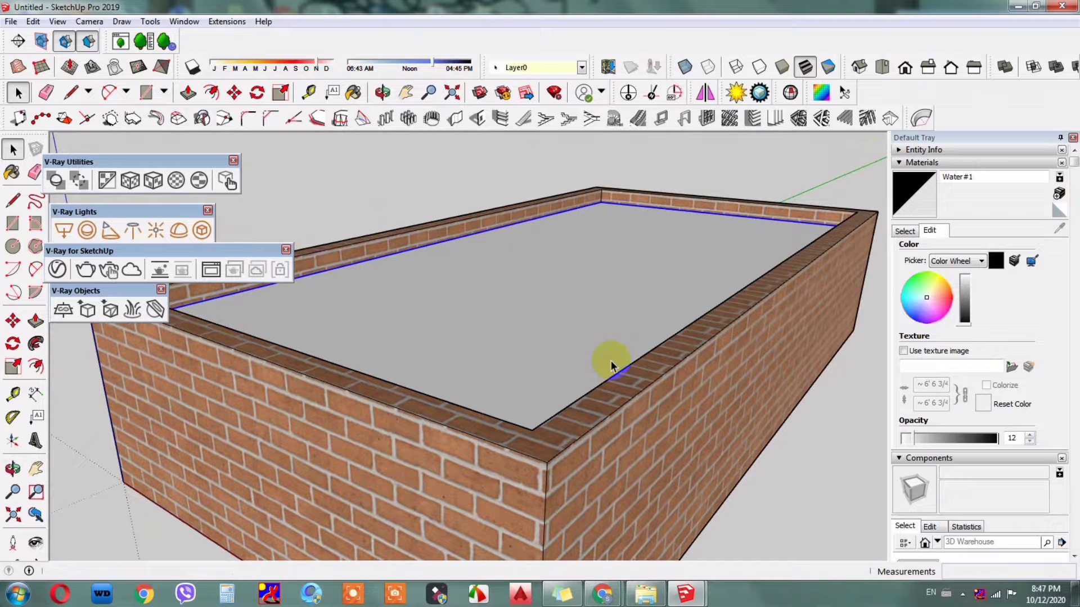
middle_click_drag(619, 355, 608, 377)
scroll(609, 379, "up", 3)
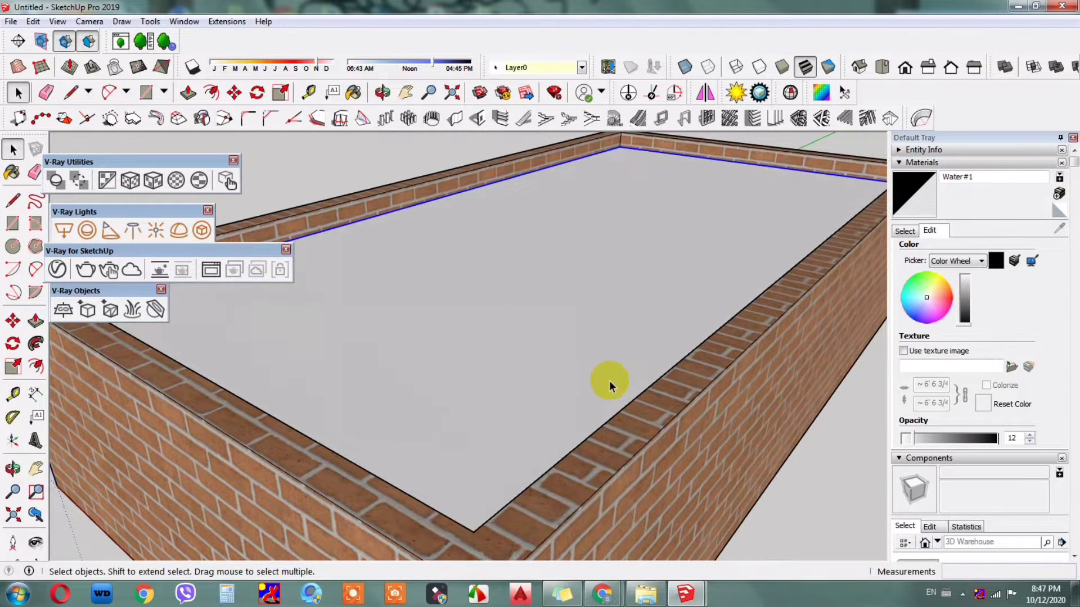
Step: Pick Color H02 from the Colors library and paint the pool floor light cyan
left_click(905, 231)
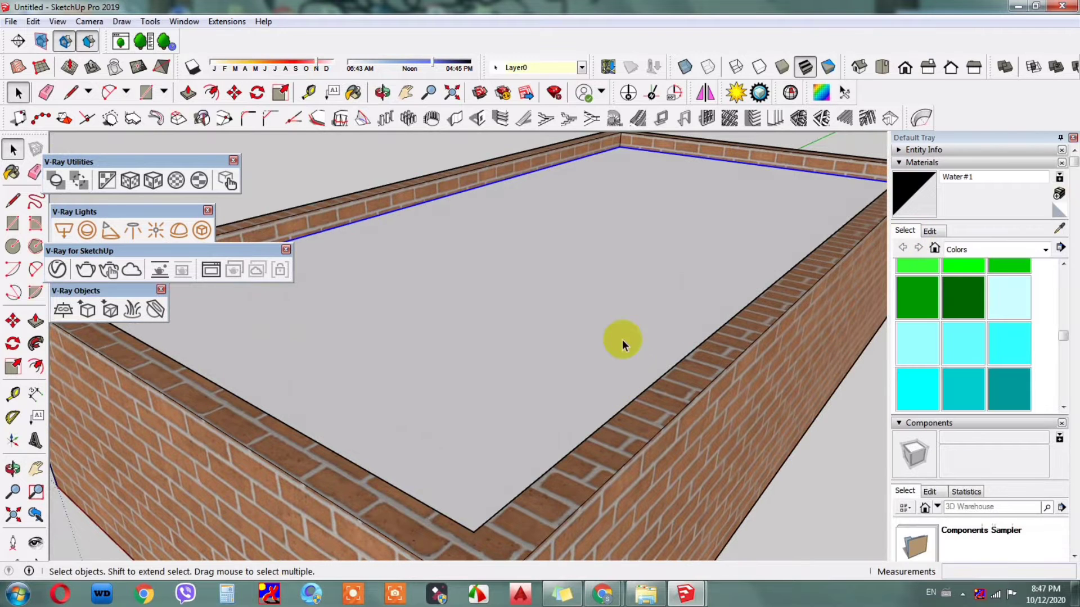
mouse_move(622, 339)
middle_mouse_down()
mouse_move(624, 319)
mouse_move(752, 343)
middle_mouse_up()
left_click(906, 350)
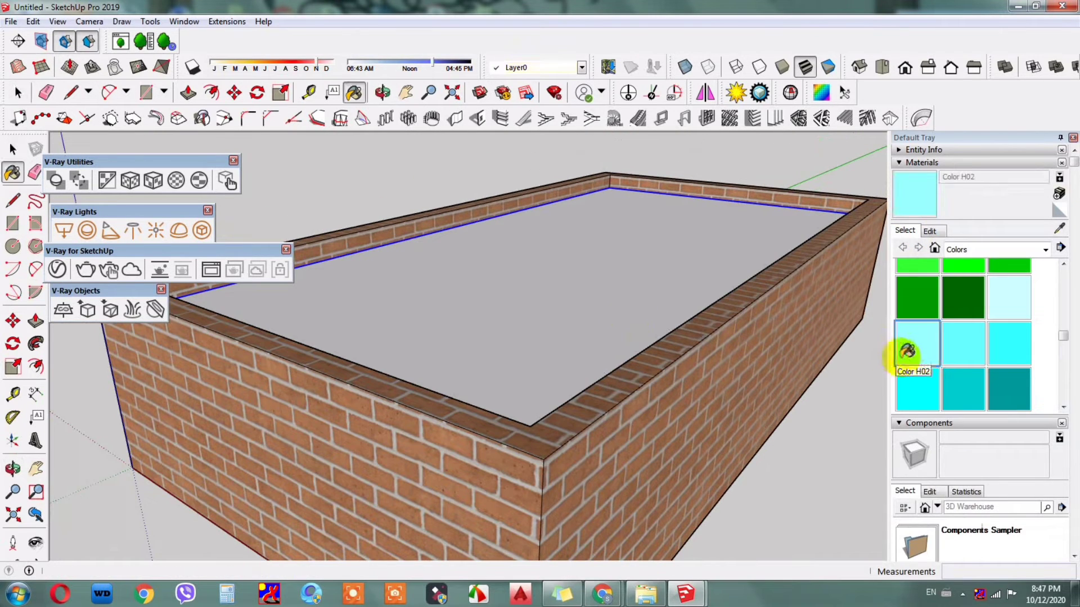
middle_click_drag(535, 338, 523, 378)
left_click(545, 309)
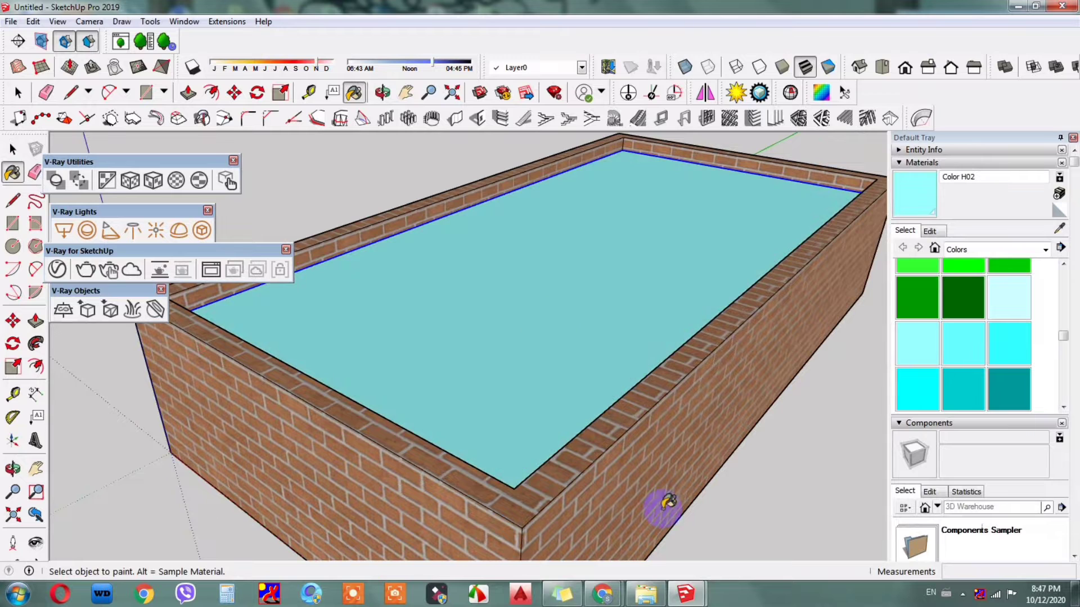
key("space")
Step: Open the V-Ray Asset Editor and load the floor's Color H02 material for editing
left_click(57, 269)
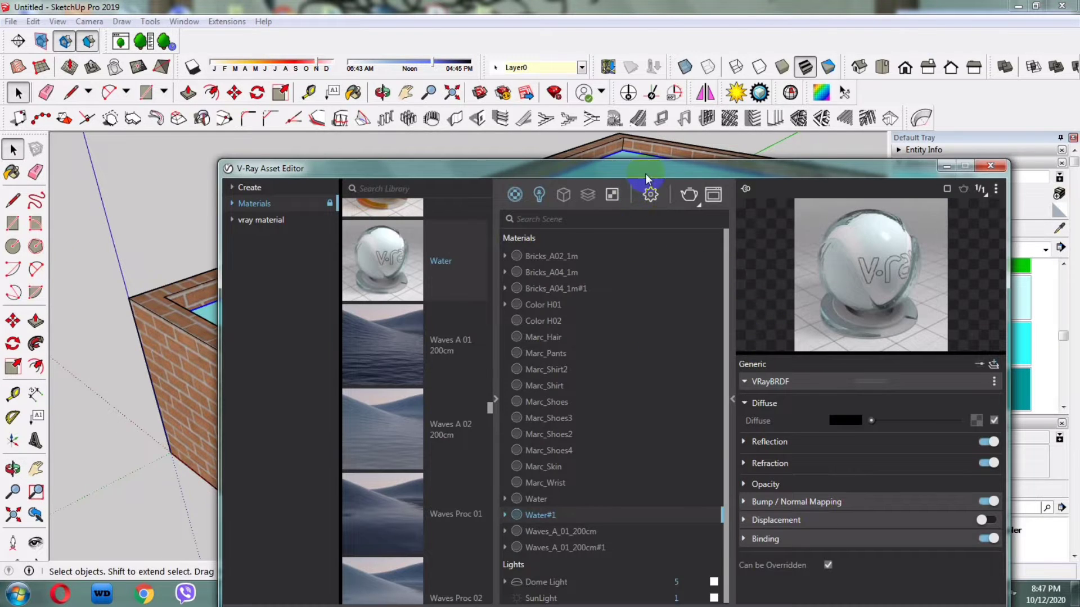
left_click_drag(646, 169, 232, 72)
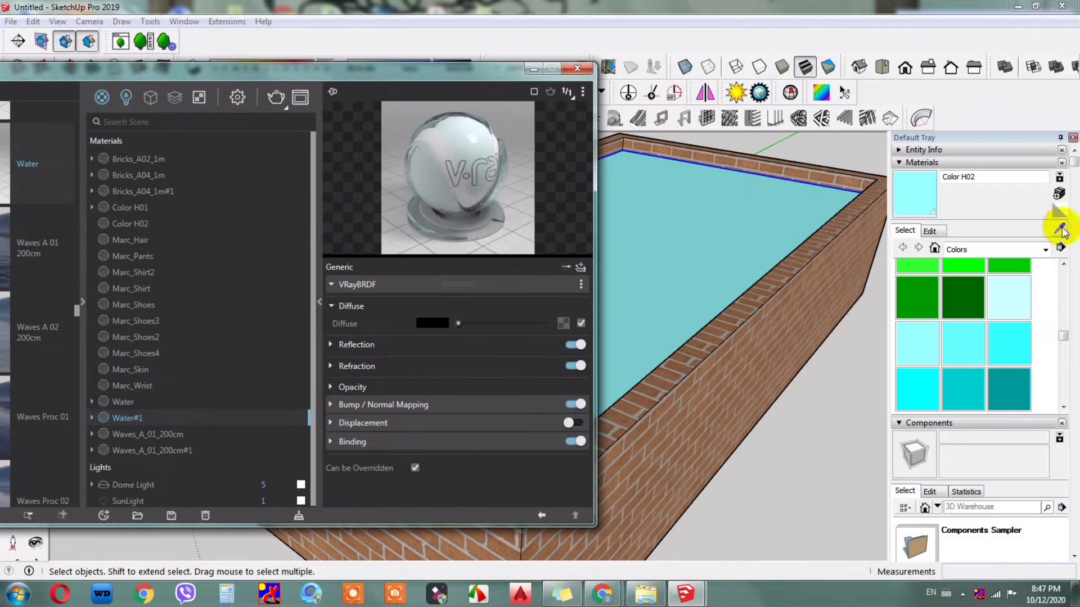
left_click(1054, 229)
left_click(753, 196)
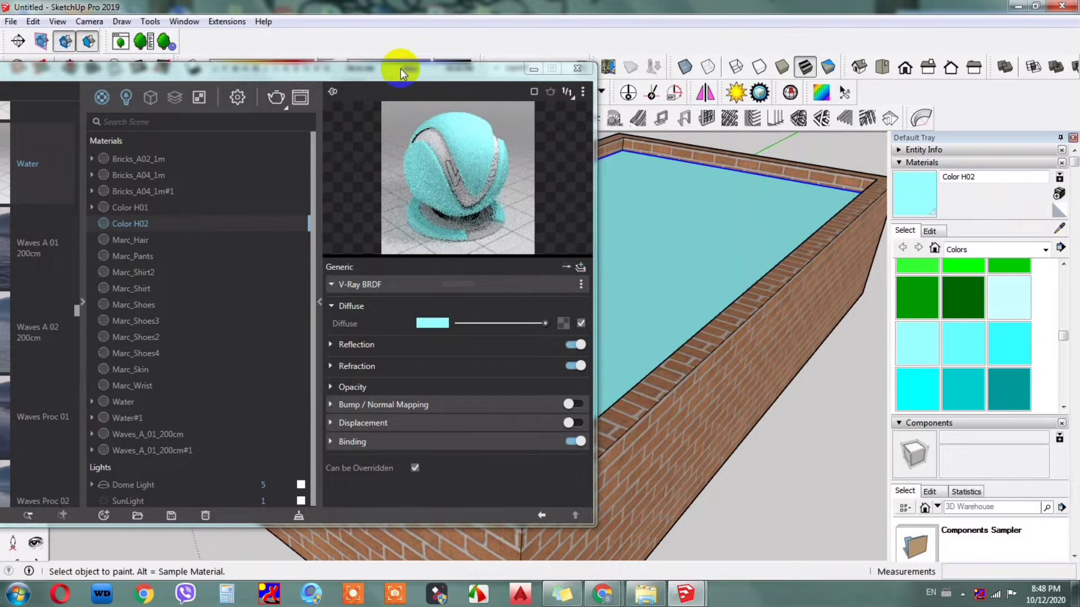
left_click_drag(403, 70, 650, 59)
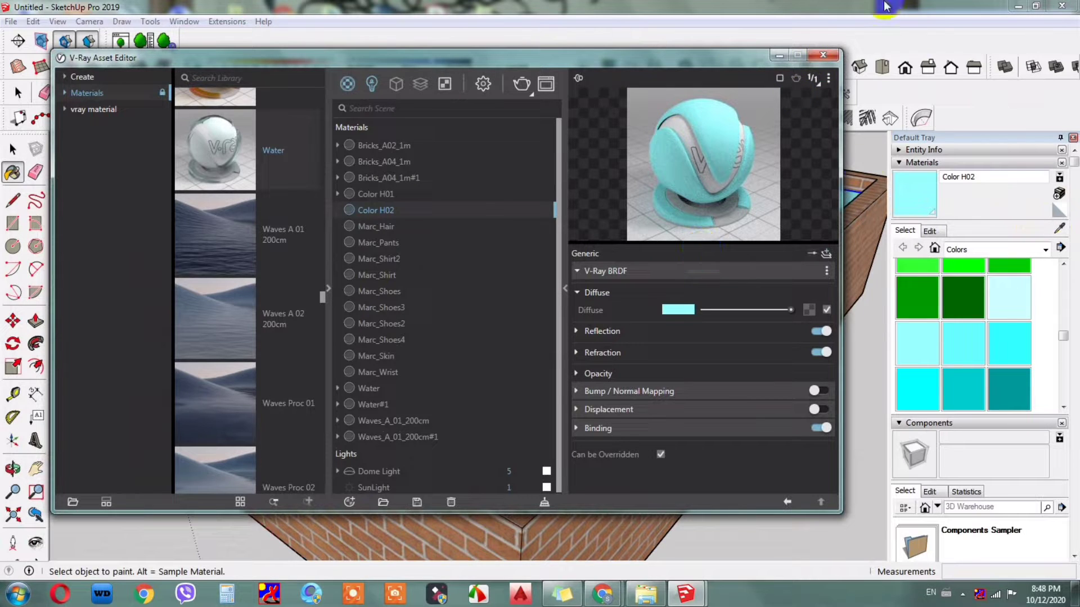
Step: Set Color H02's Reflection Color and Refraction Color to white
left_click(601, 330)
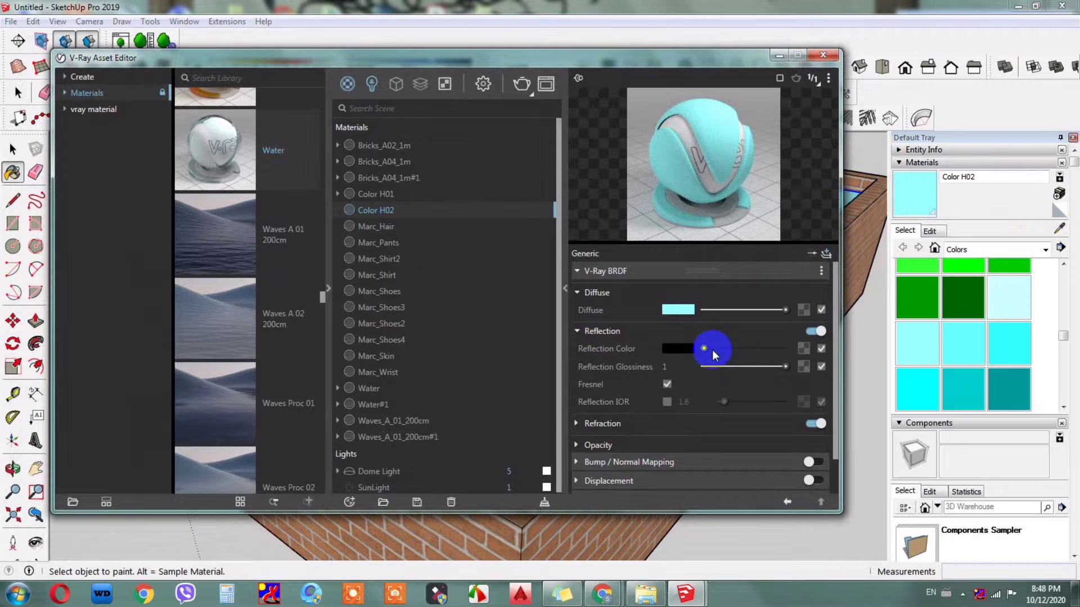
left_click_drag(704, 351, 787, 350)
scroll(702, 352, "down", 1)
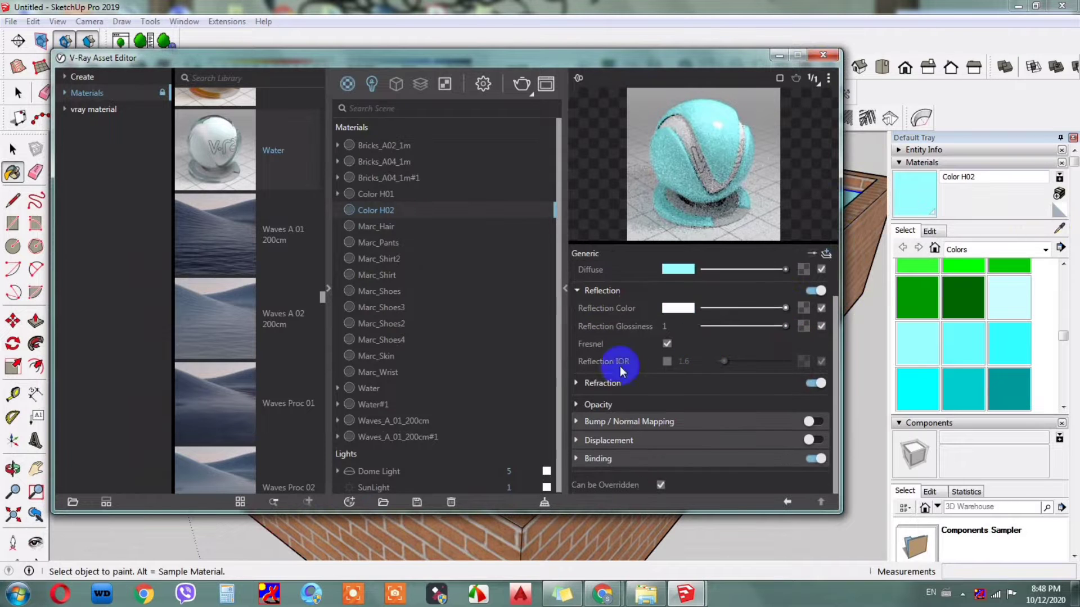
left_click(603, 387)
scroll(667, 377, "down", 2)
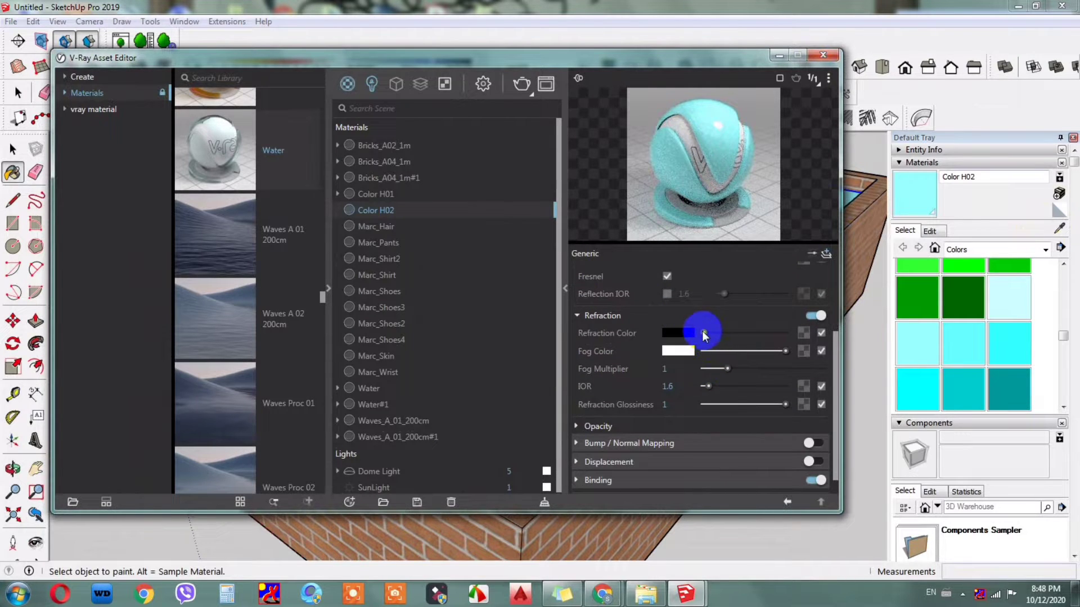
left_click_drag(703, 333, 801, 335)
left_click_drag(624, 57, 630, 53)
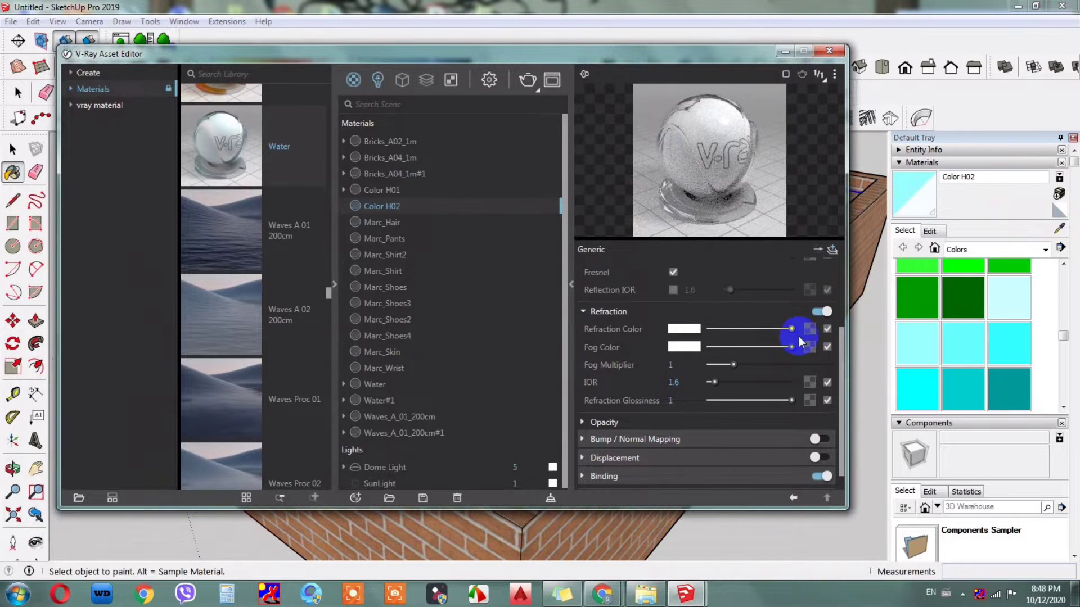
Step: Set the refraction IOR of Color H02 to 1.35
left_click(666, 383)
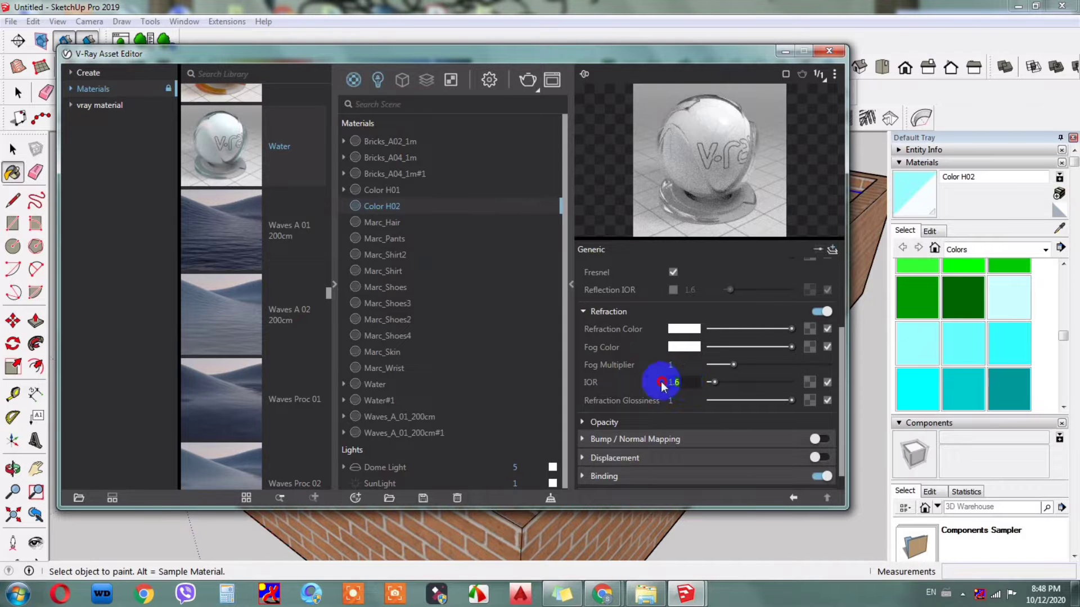
type("1")
key("Return")
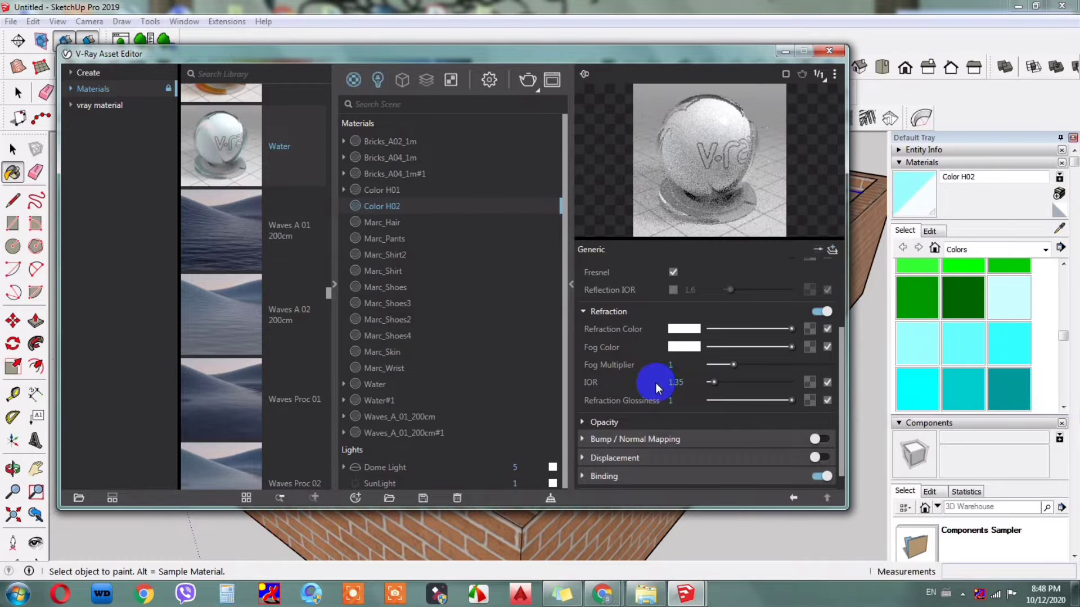
scroll(655, 383, "down", 1)
Step: Expand Bump / Normal Mapping for Color H02 and switch it on
left_click(604, 417)
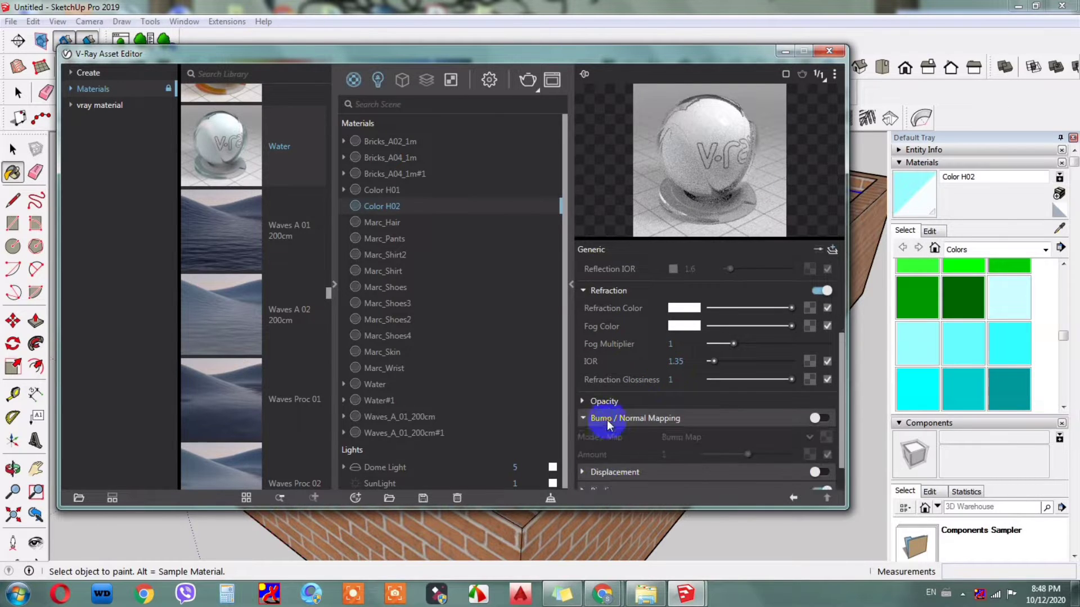
scroll(651, 400, "down", 1)
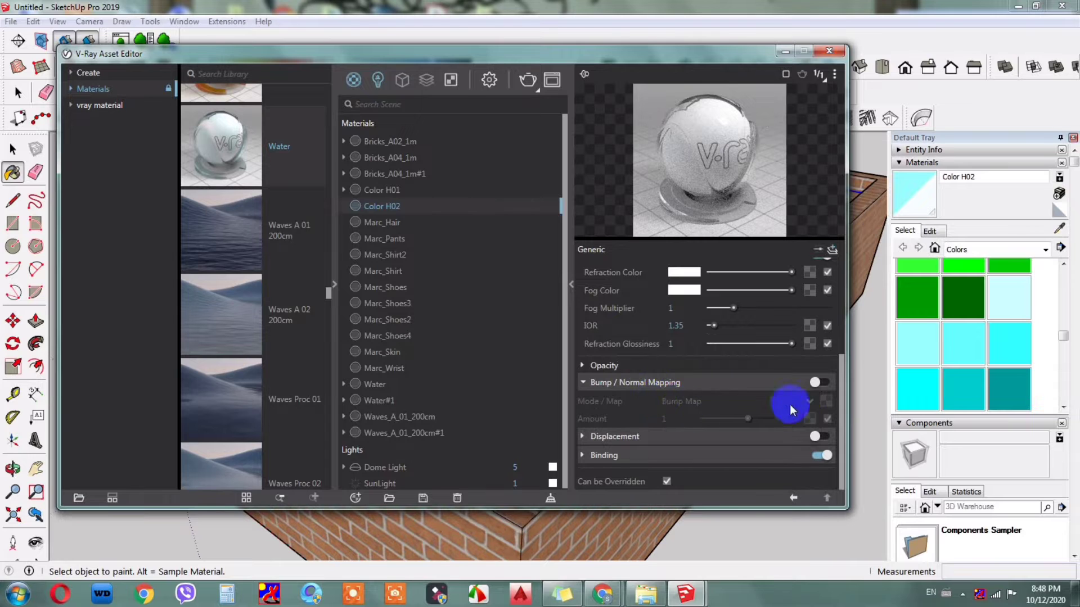
left_click(819, 383)
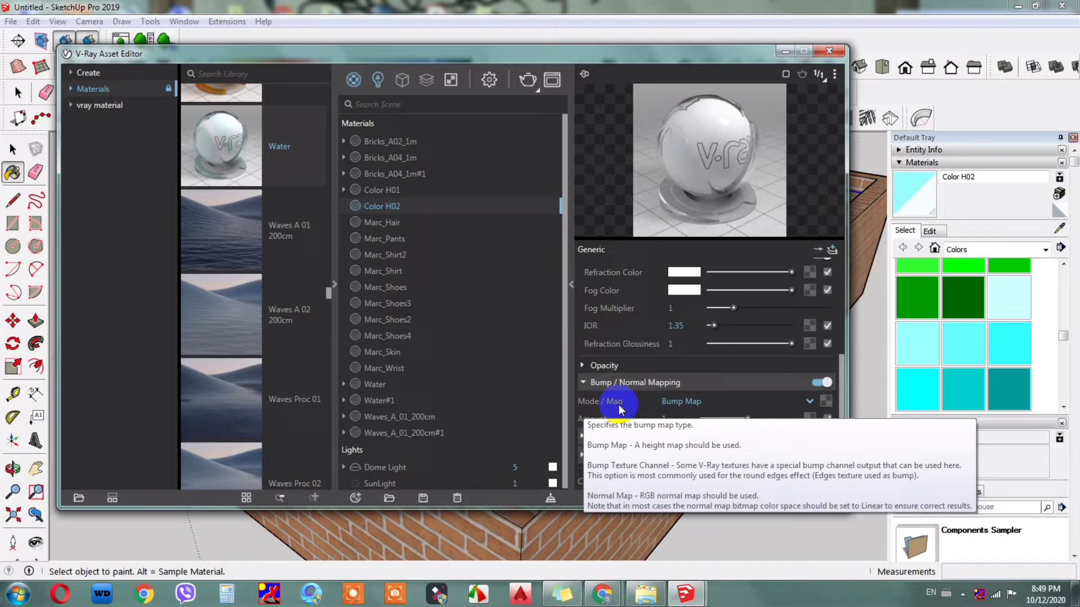
Step: Use the Water texture as Color H02's bump map with amount 10
left_click(826, 401)
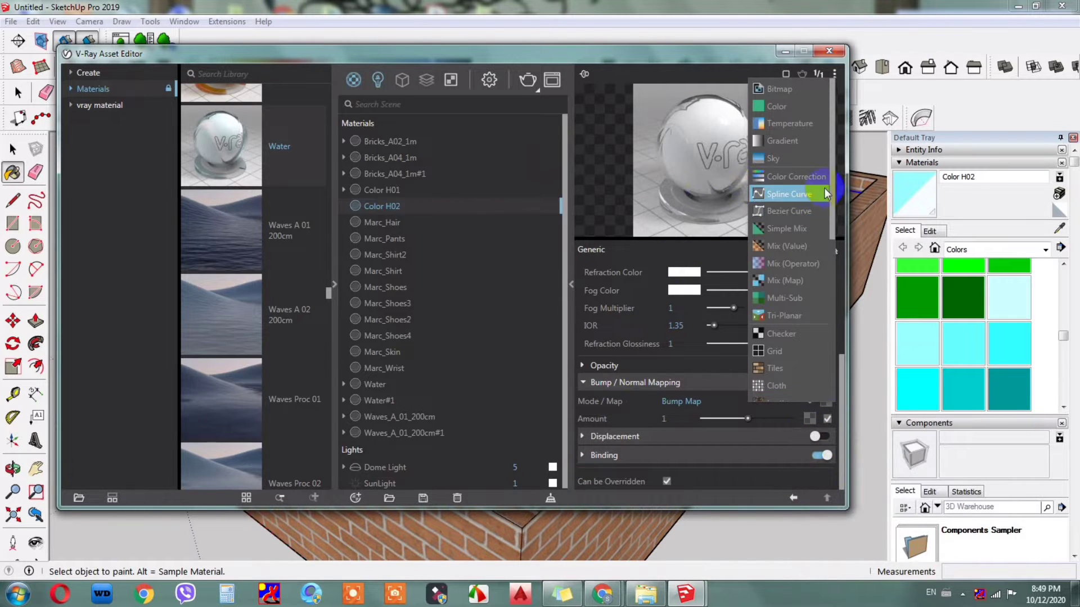
left_click_drag(832, 178, 831, 271)
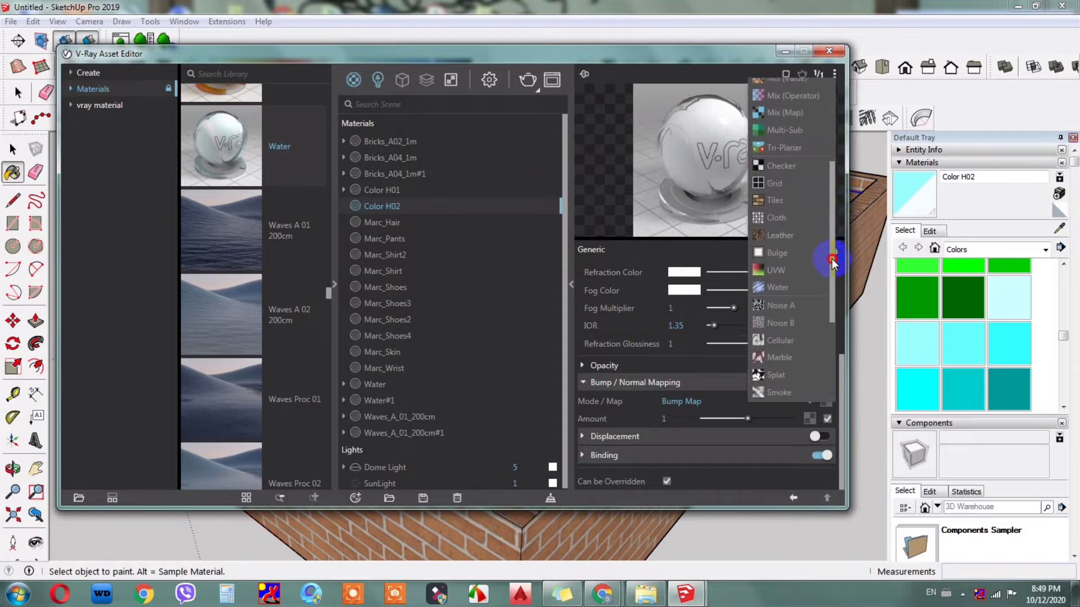
left_click(779, 281)
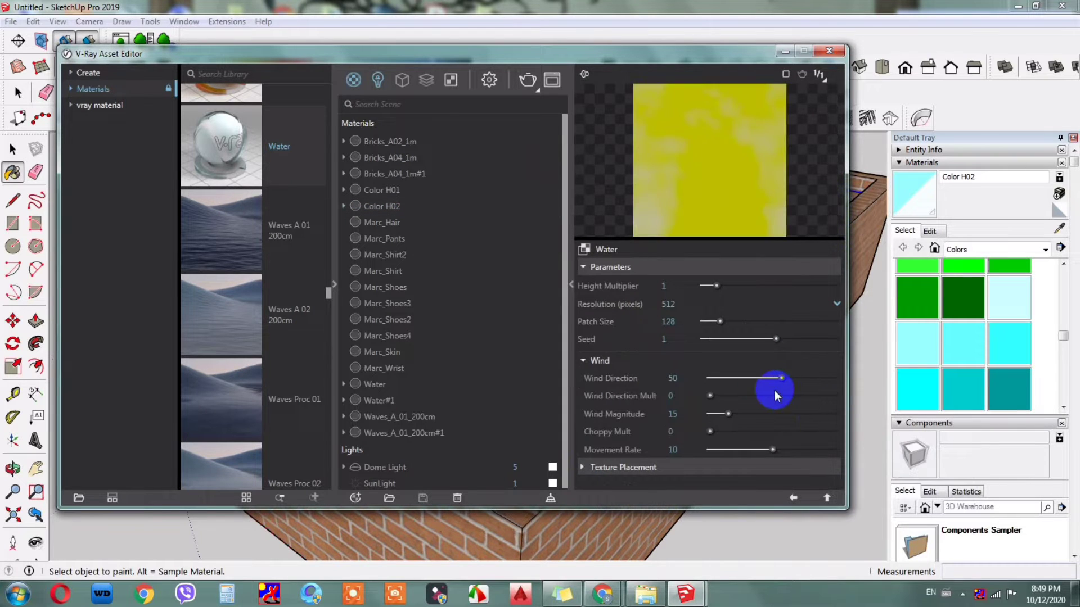
left_click(792, 498)
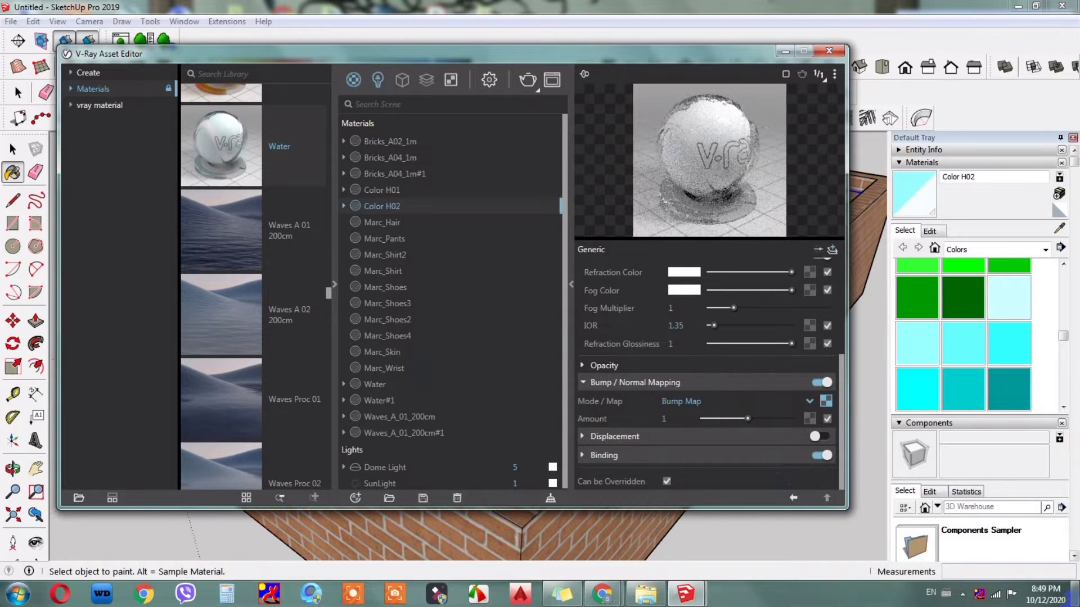
left_click(676, 418)
type("10")
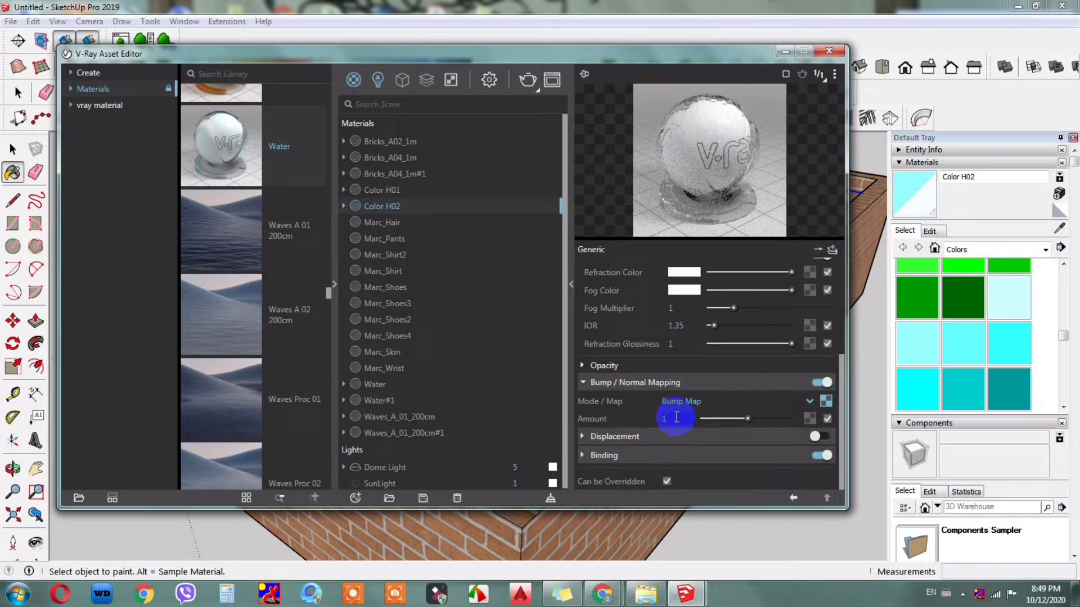
key("Return")
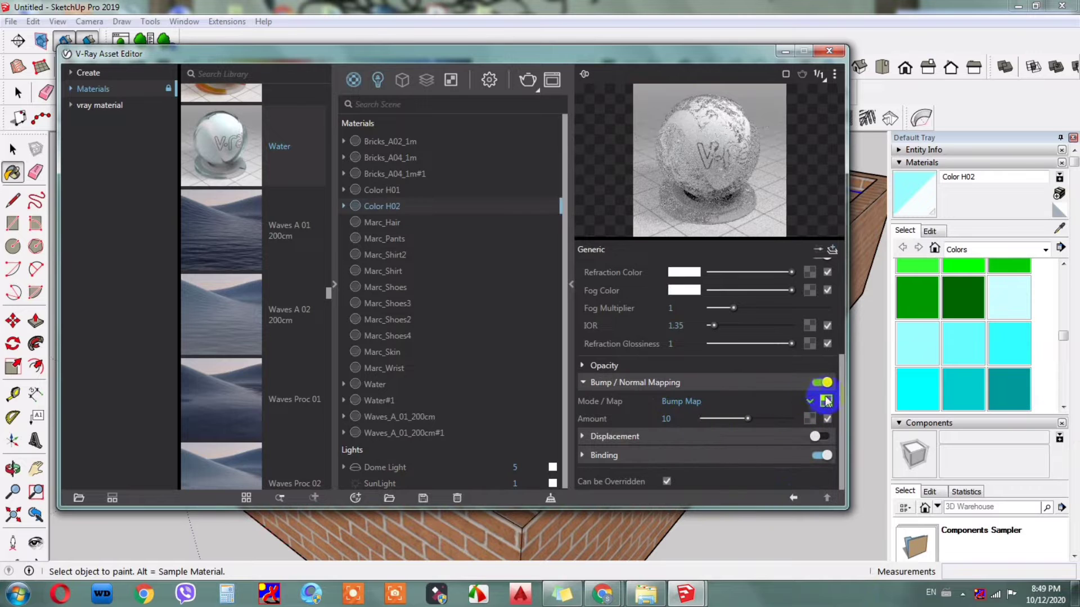
Step: Copy the bump map texture from the Bump Map slot
right_click(809, 419)
left_click(772, 319)
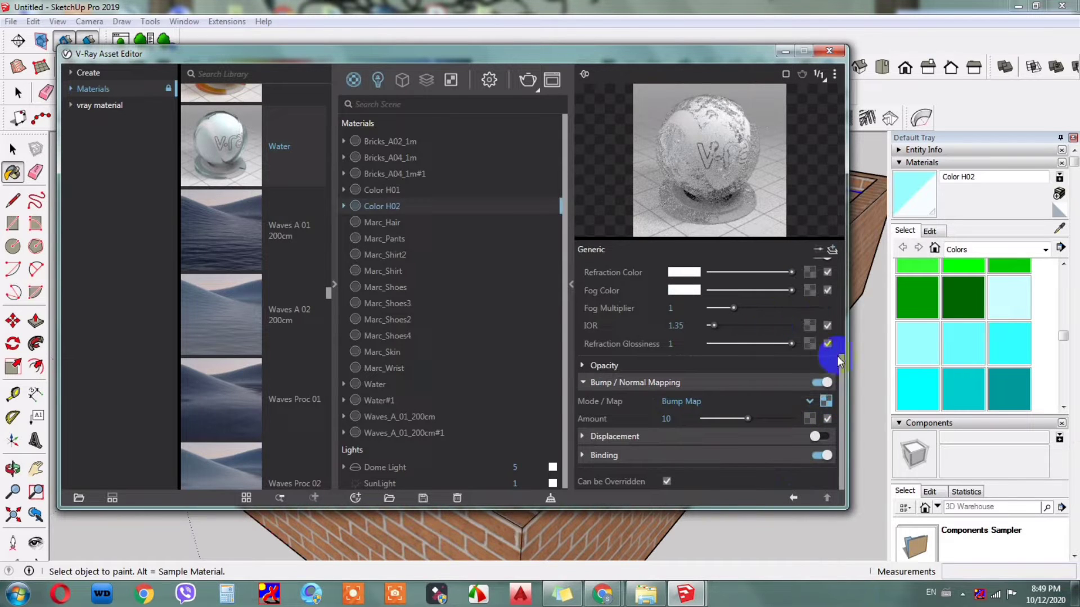
mouse_move(842, 362)
left_mouse_down()
mouse_move(819, 285)
mouse_move(826, 262)
left_mouse_up()
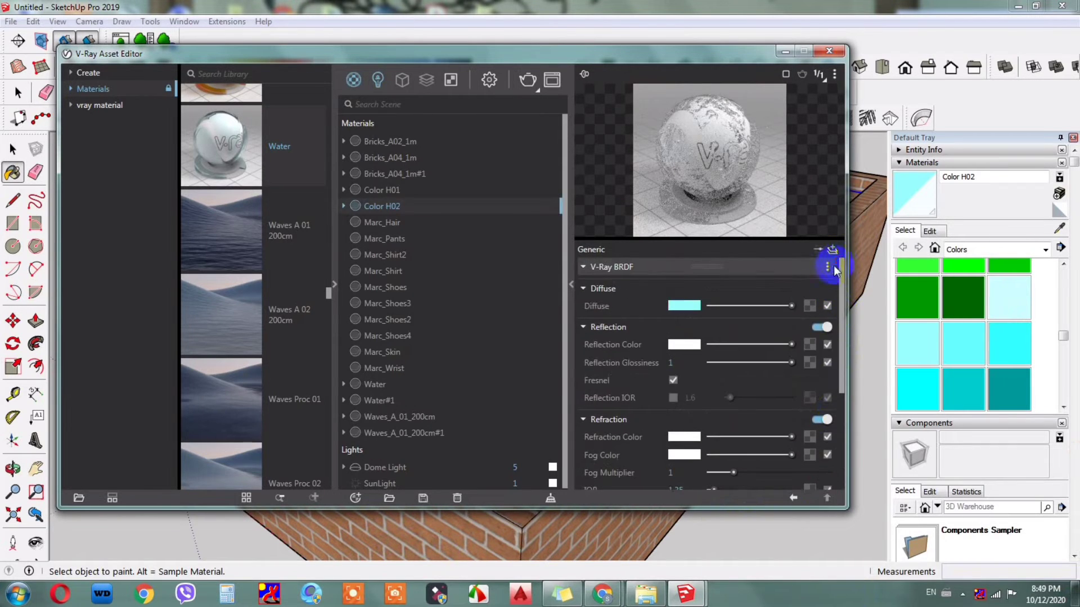
Step: Paste the copied texture into the Diffuse slot and enable Reflection IOR at 1.5
right_click(808, 305)
left_click(782, 315)
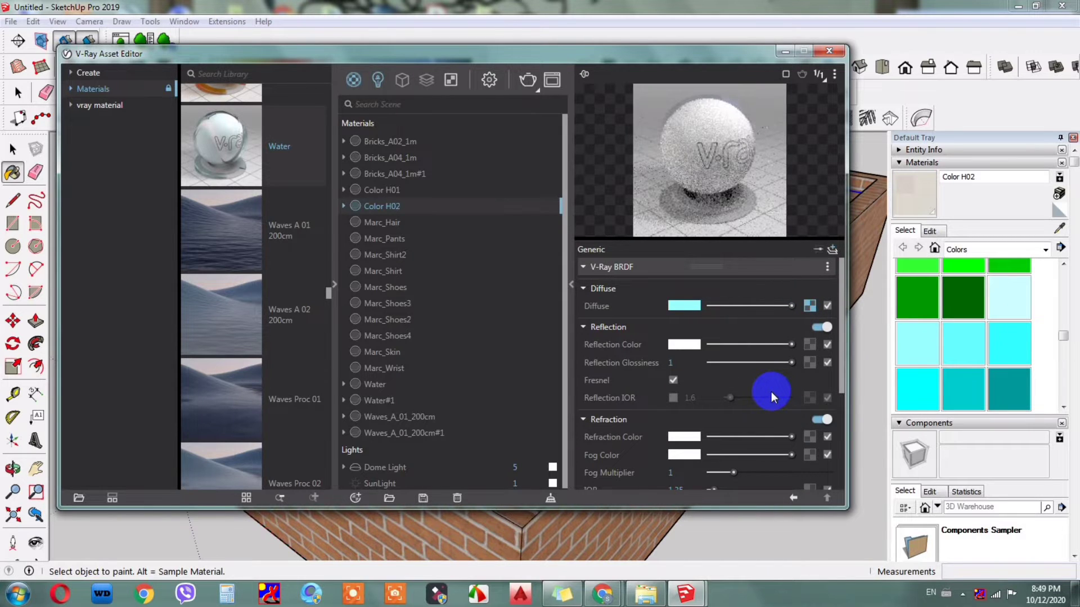
left_click(674, 398)
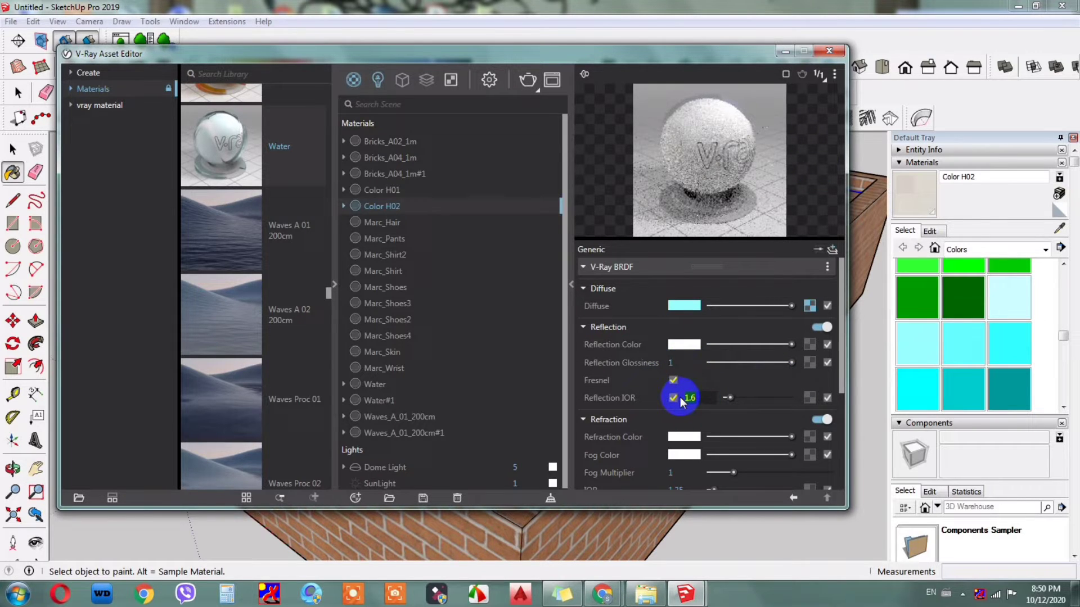
type("1")
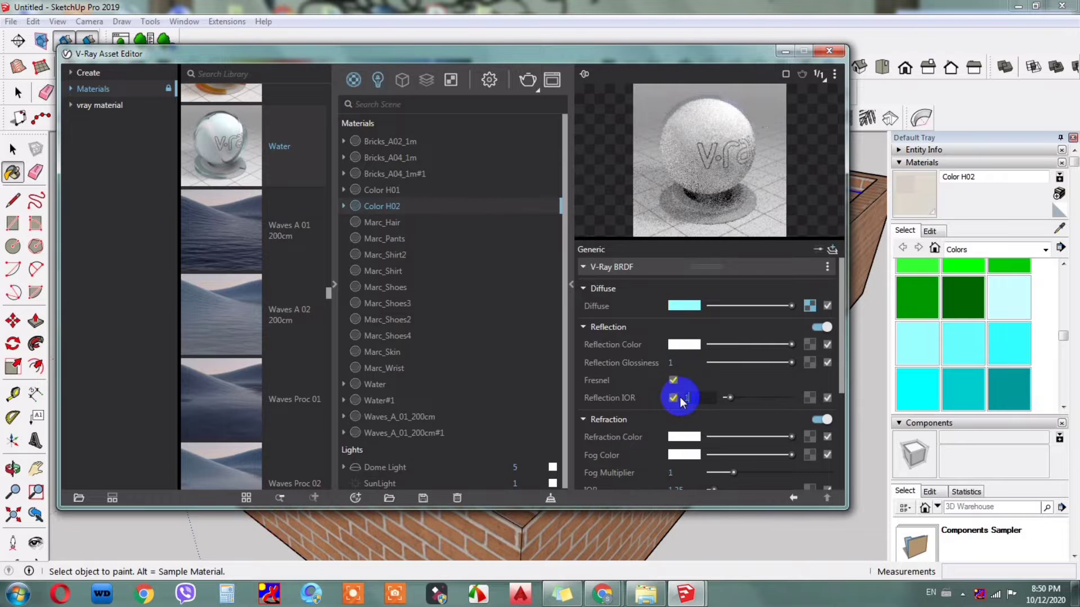
type(".5")
Step: Set the refraction Fog Color to a very pale cyan shade
scroll(661, 387, "down", 3)
left_click(682, 389)
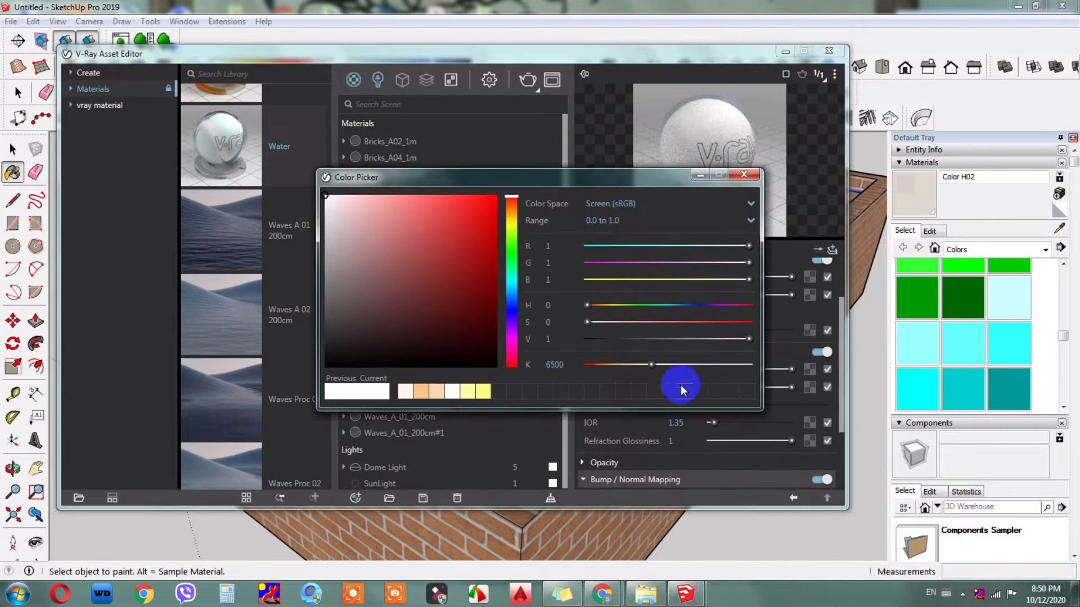
left_click_drag(511, 197, 506, 281)
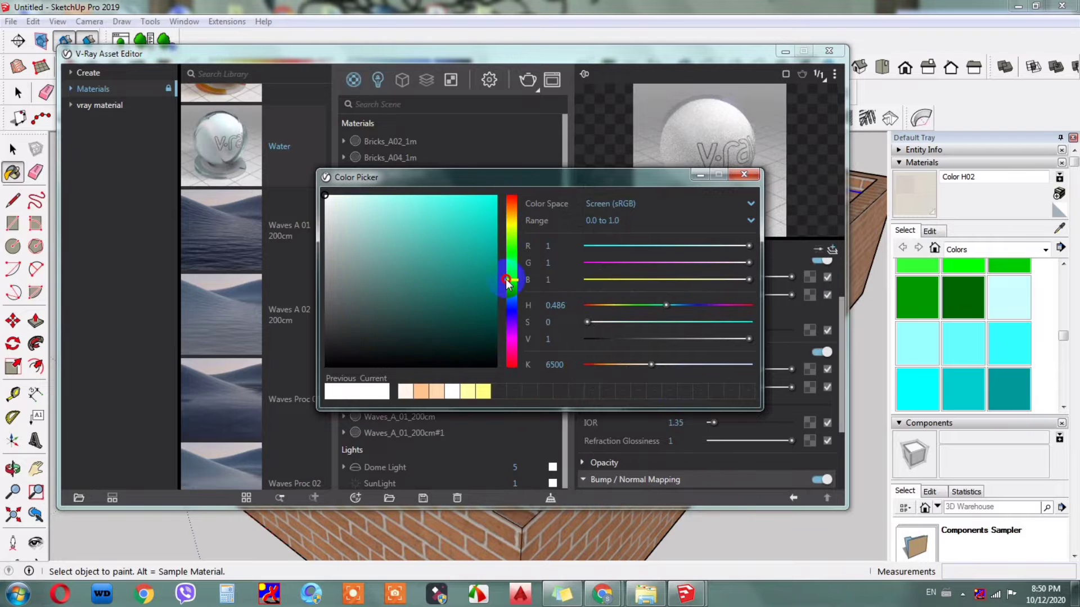
left_click_drag(347, 212, 350, 200)
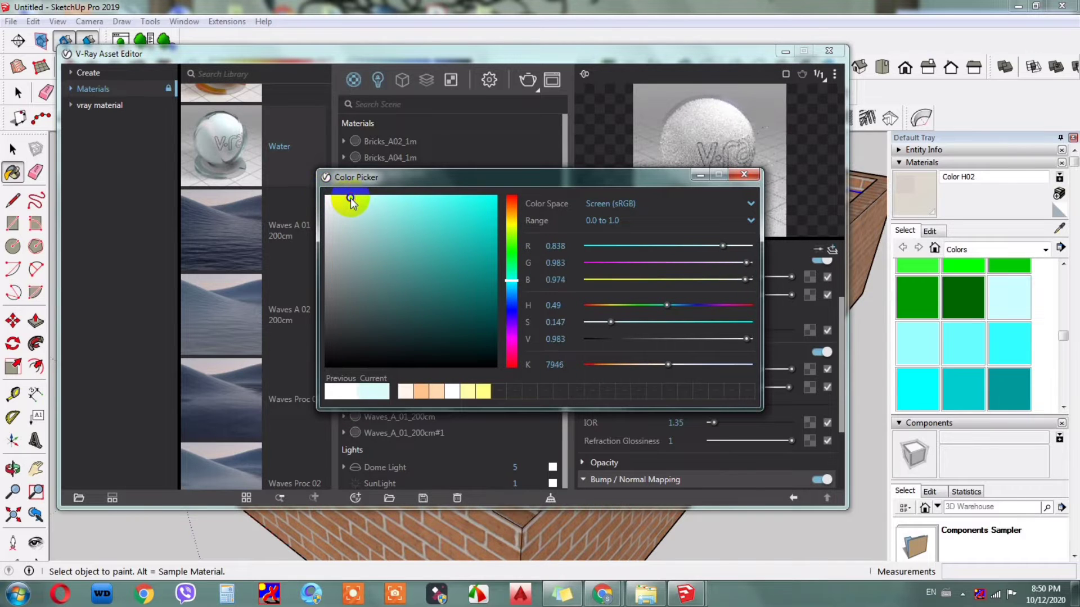
left_click(744, 174)
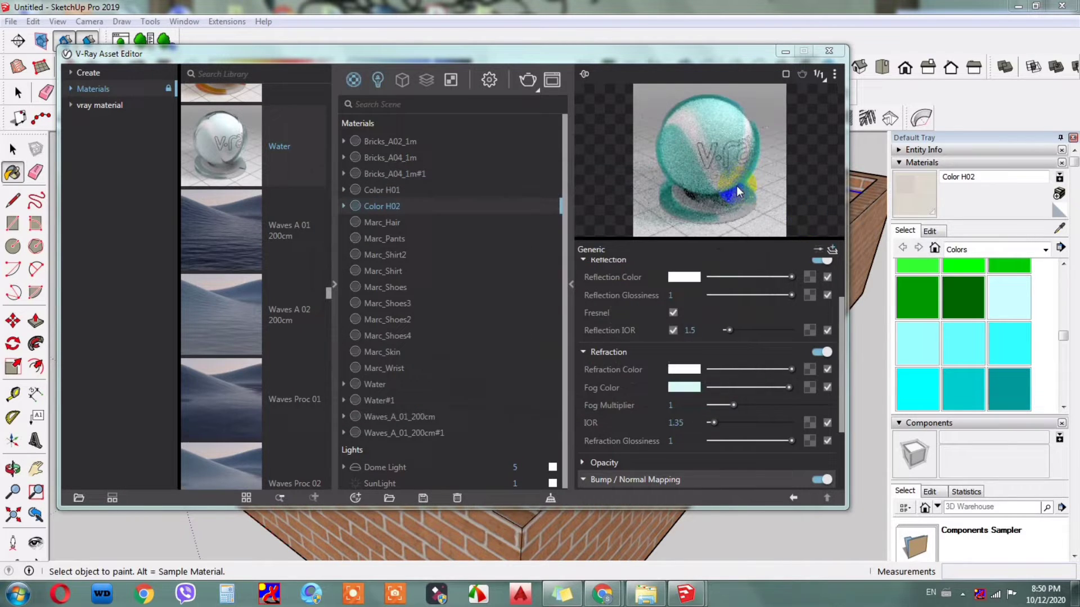
left_click(682, 377)
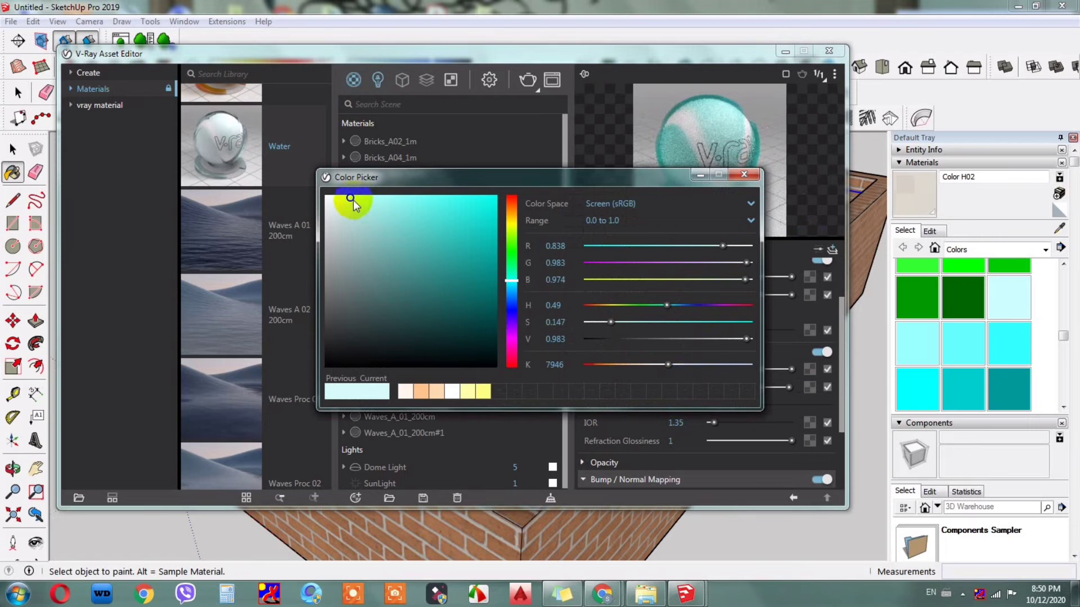
left_click_drag(354, 200, 339, 201)
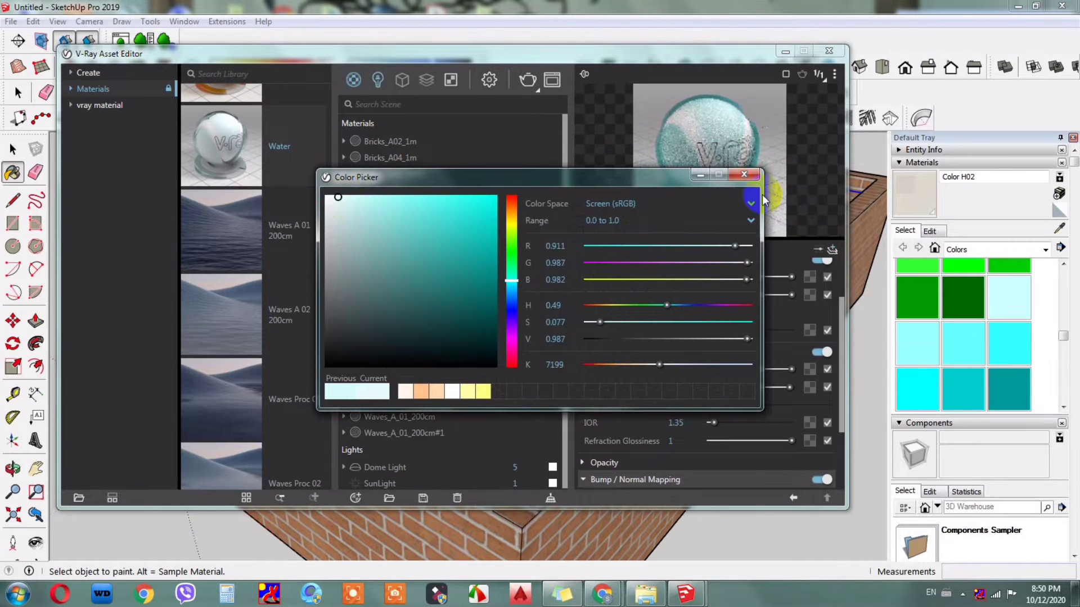
left_click(744, 174)
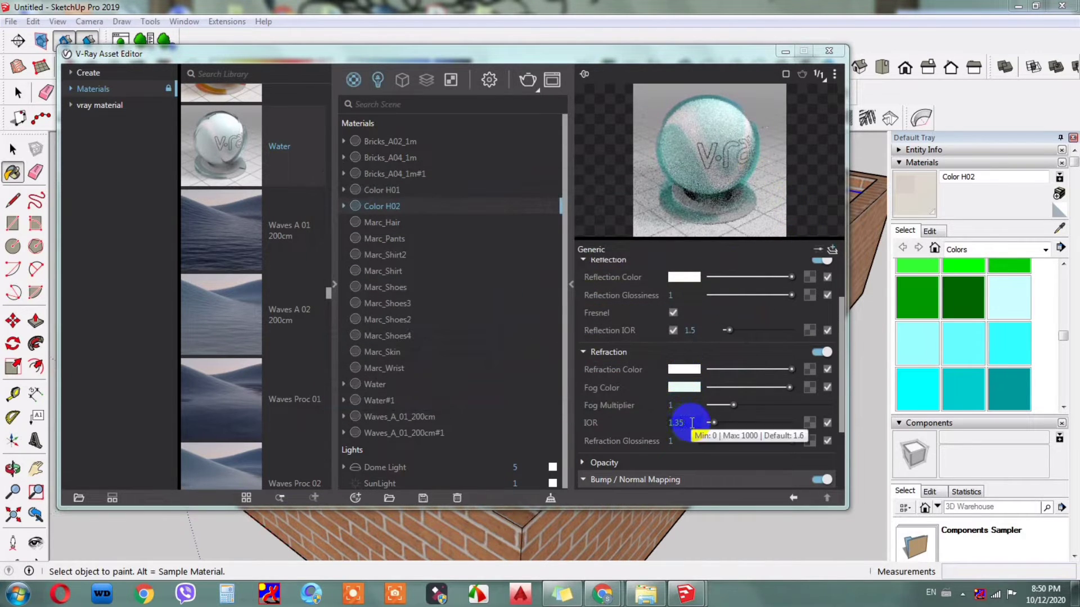
left_click(678, 406)
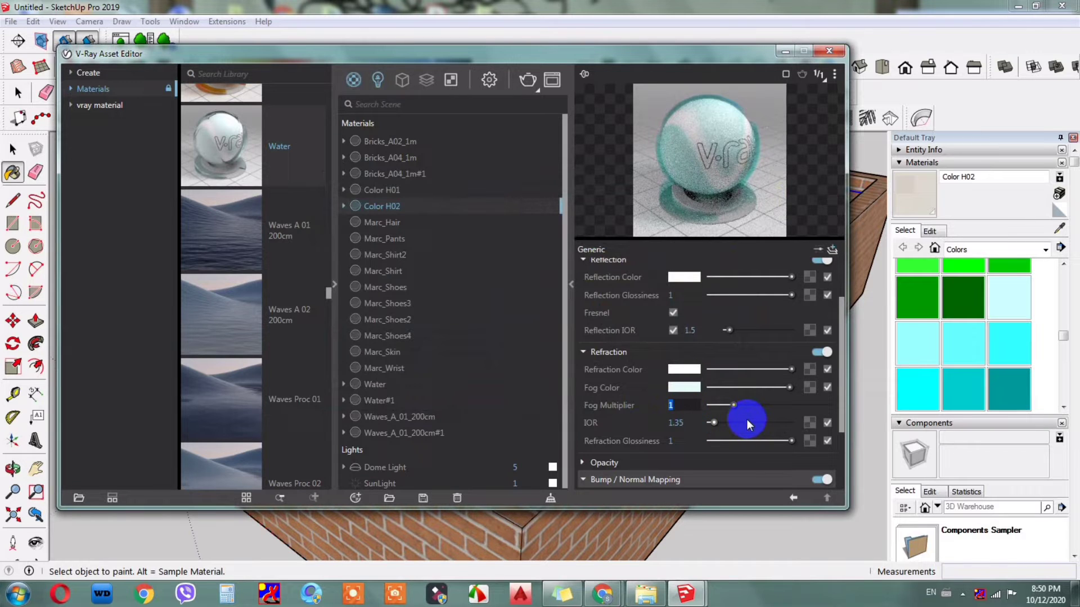
Step: Enter 0.0025 in Fog Multiplier so the value ends up at 0.152
type("0.00")
type("25")
key("Return")
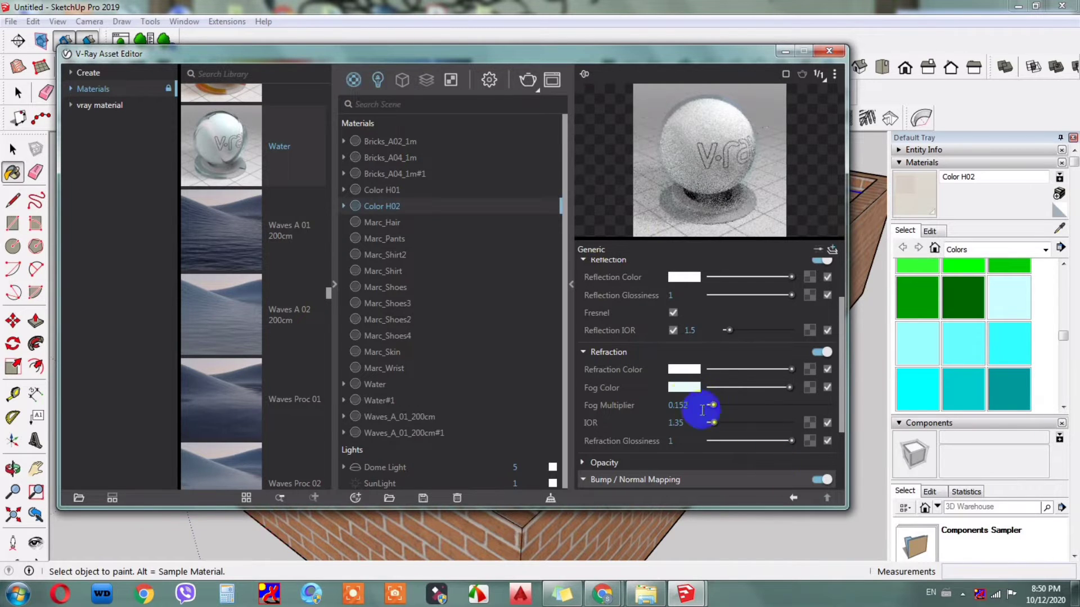
left_click_drag(644, 57, 655, 67)
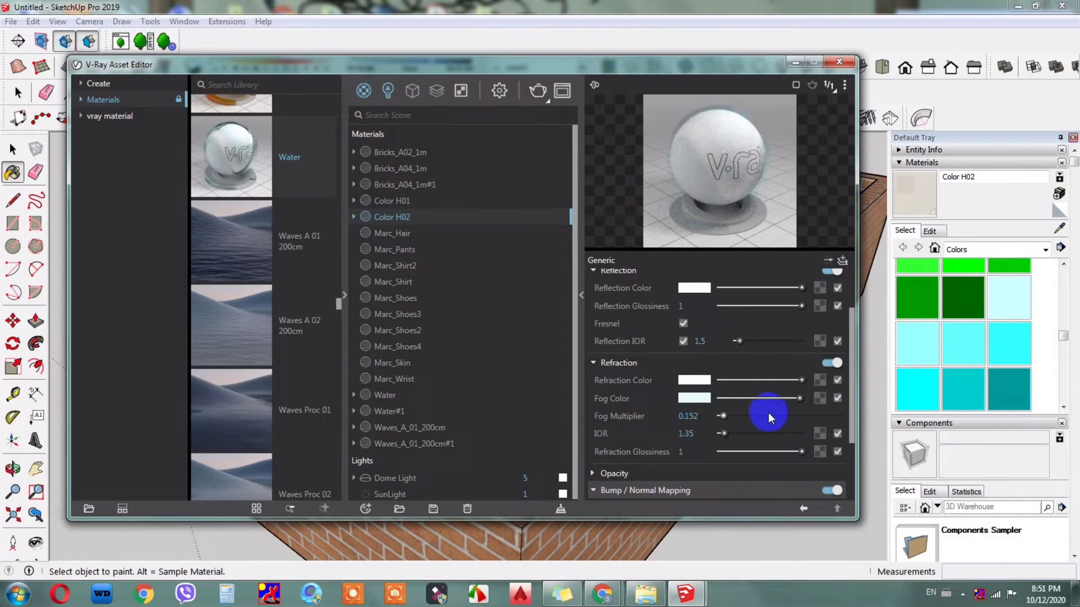
scroll(774, 399, "up", 2)
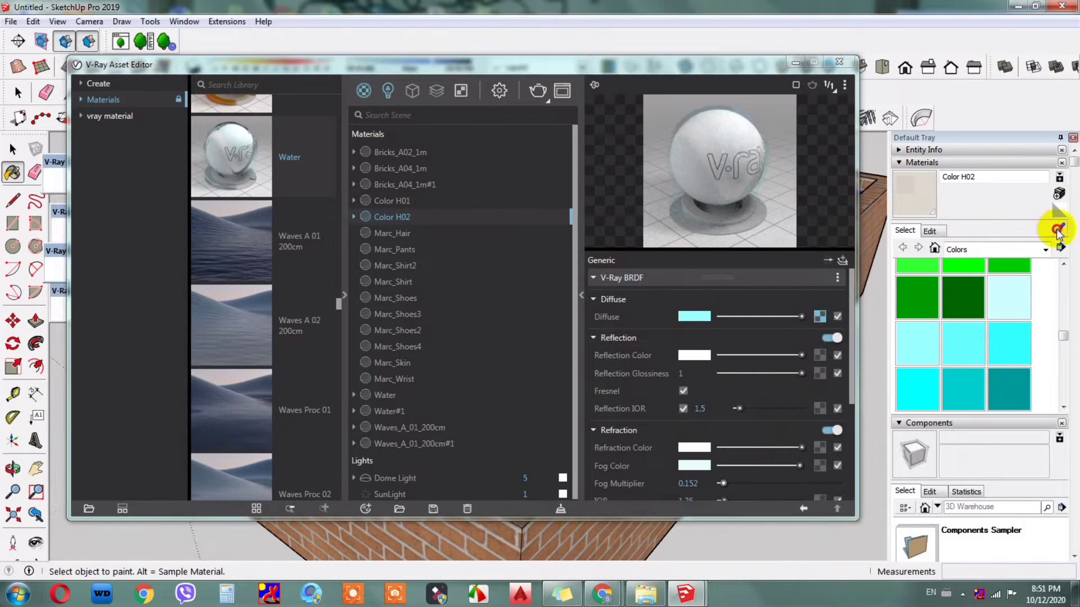
Step: Open Color H02 in the Materials Edit tab and select the texture width value
left_click_drag(756, 66, 563, 213)
key("b")
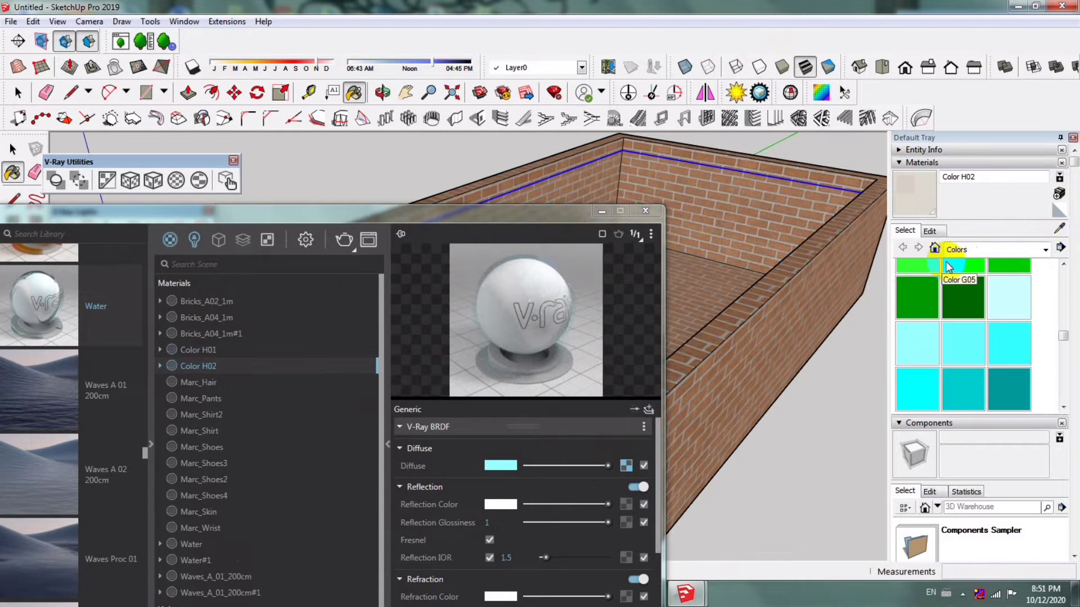
left_click(929, 231)
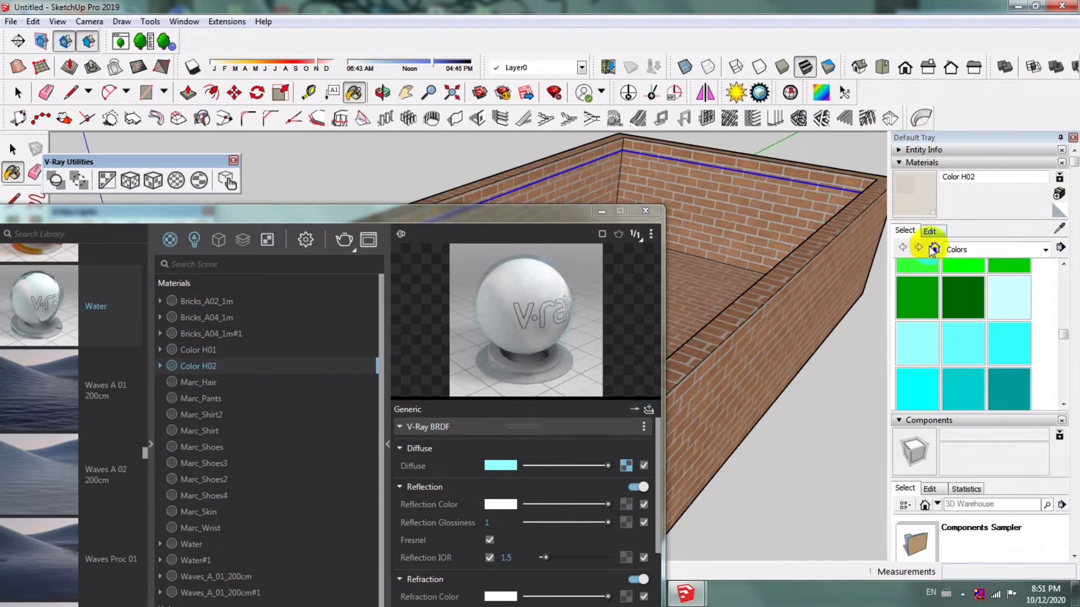
left_click(929, 231)
double_click(923, 384)
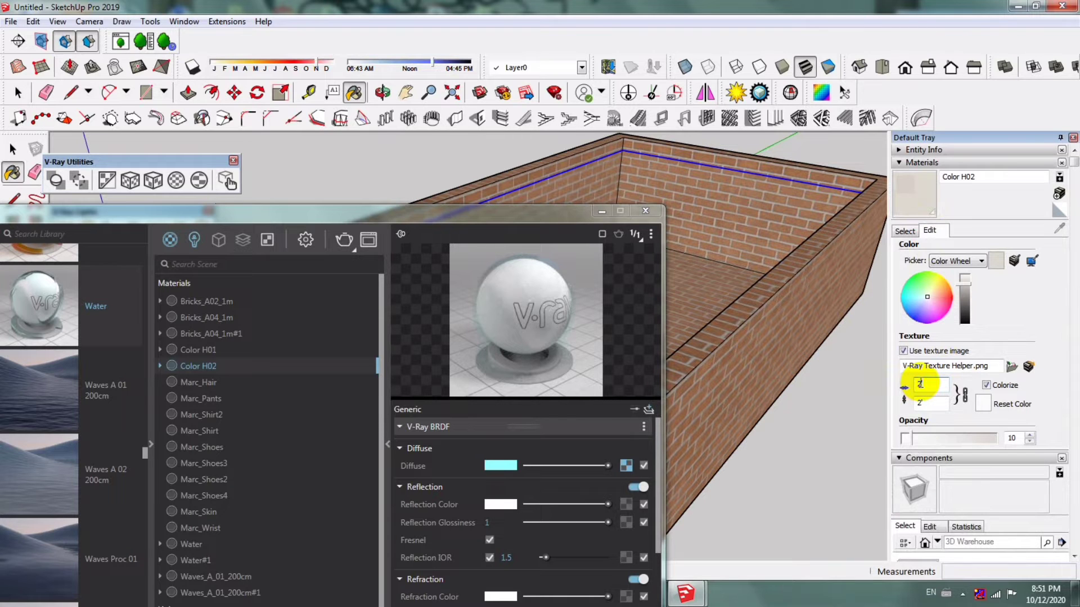
Step: Orbit and zoom down into the pool interior
left_click_drag(565, 222, 916, 371)
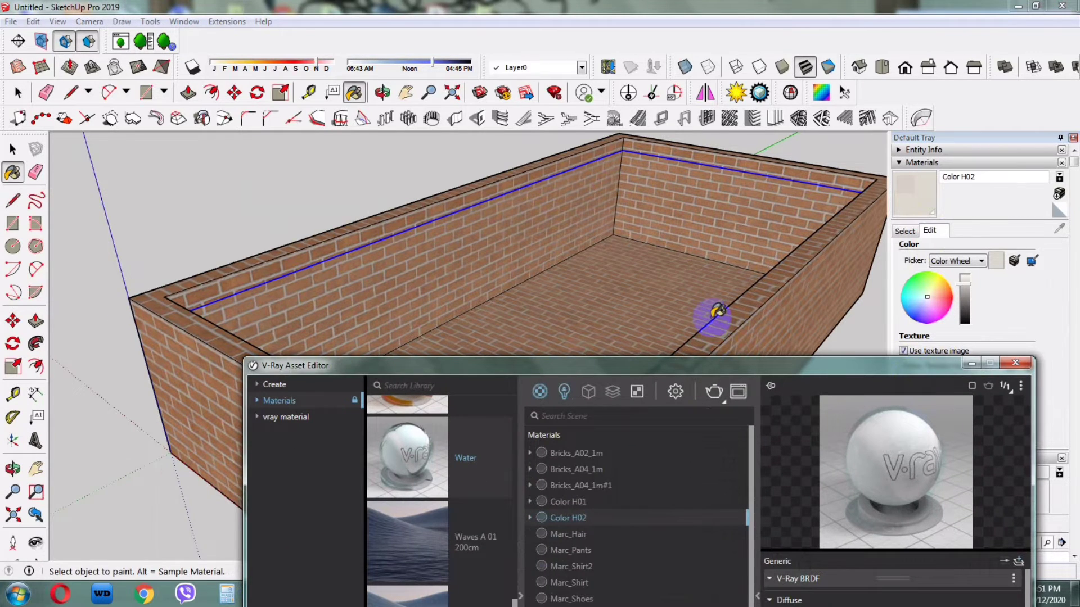
middle_click_drag(717, 311, 723, 366)
mouse_move(457, 357)
middle_mouse_down()
mouse_move(538, 383)
mouse_move(576, 360)
mouse_move(573, 340)
mouse_move(603, 300)
mouse_move(596, 313)
middle_mouse_up()
scroll(541, 374, "up", 3)
scroll(557, 371, "up", 3)
Step: Render the pool with V-Ray and arrange the frame buffer and Asset Editor windows
left_click(762, 479)
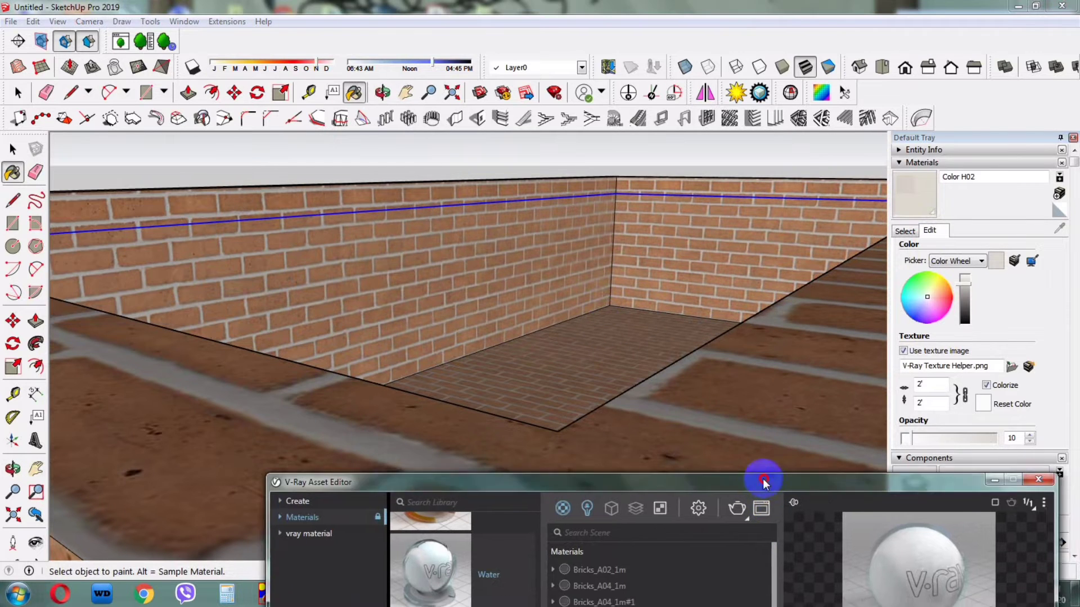
left_click(740, 417)
left_click(732, 433)
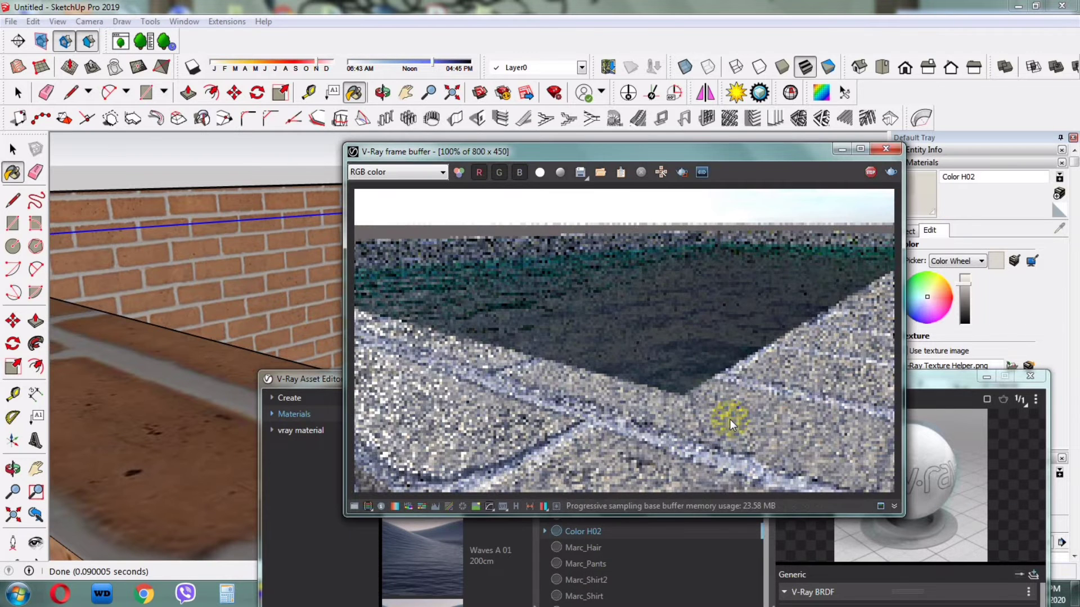
mouse_move(657, 386)
left_mouse_down()
mouse_move(629, 370)
mouse_move(652, 335)
left_mouse_up()
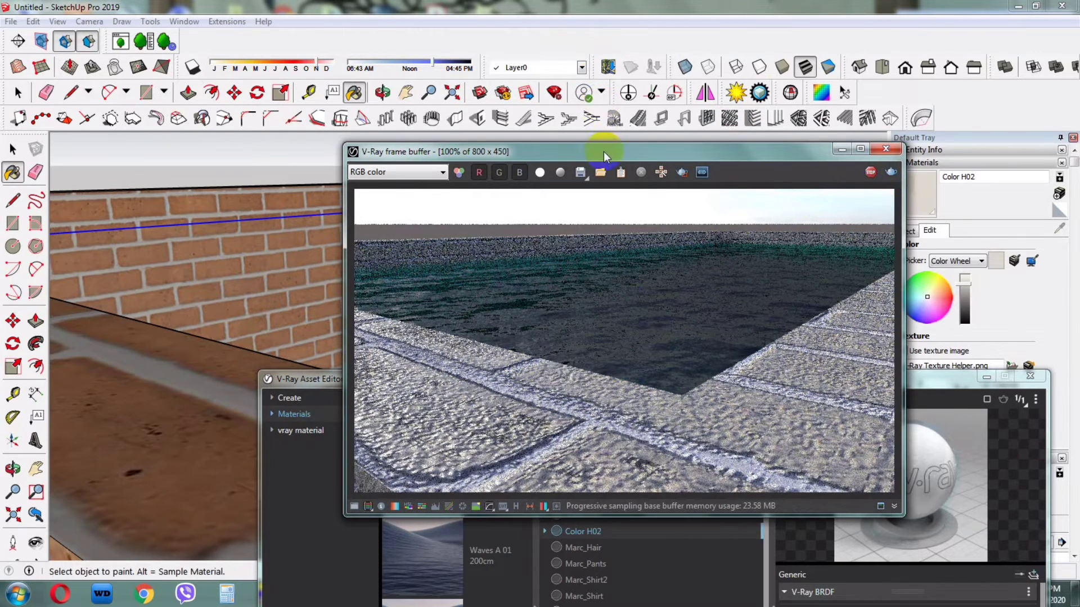
left_click_drag(605, 150, 270, 44)
mouse_move(704, 377)
left_mouse_down()
mouse_move(725, 79)
mouse_move(744, 57)
left_mouse_up()
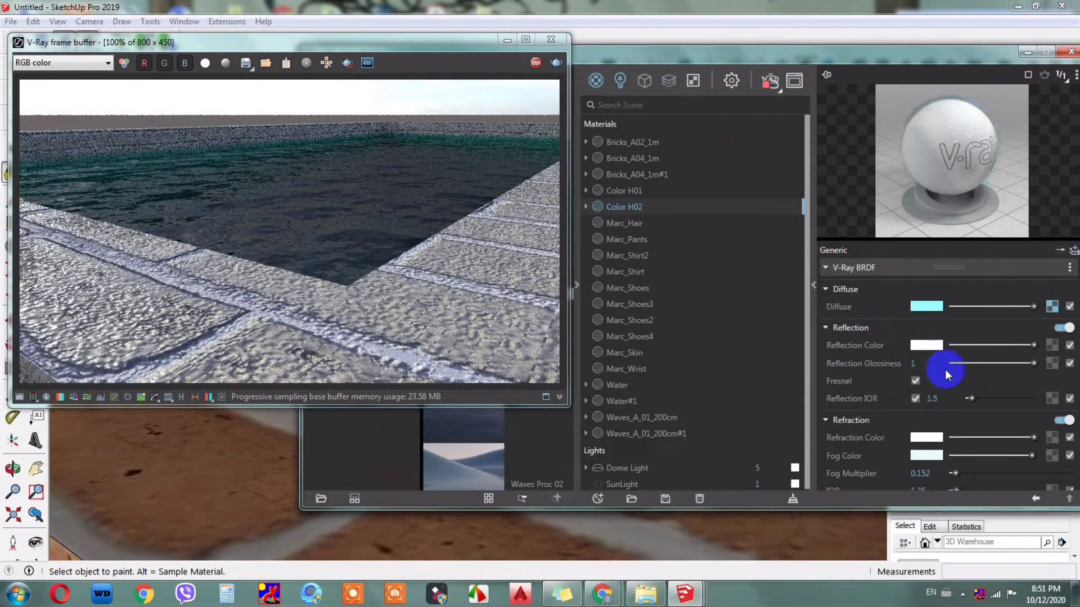
Step: Bring the Asset Editor forward and set Color H02's Fog Multiplier slider to 0.068
left_click(934, 458)
scroll(933, 457, "down", 2)
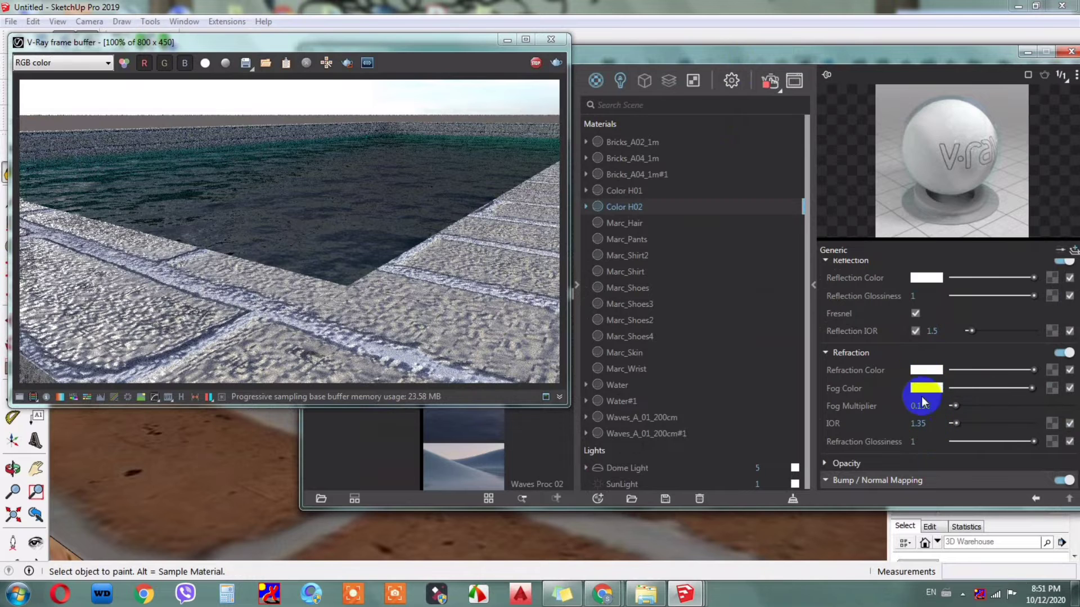
left_click(954, 405)
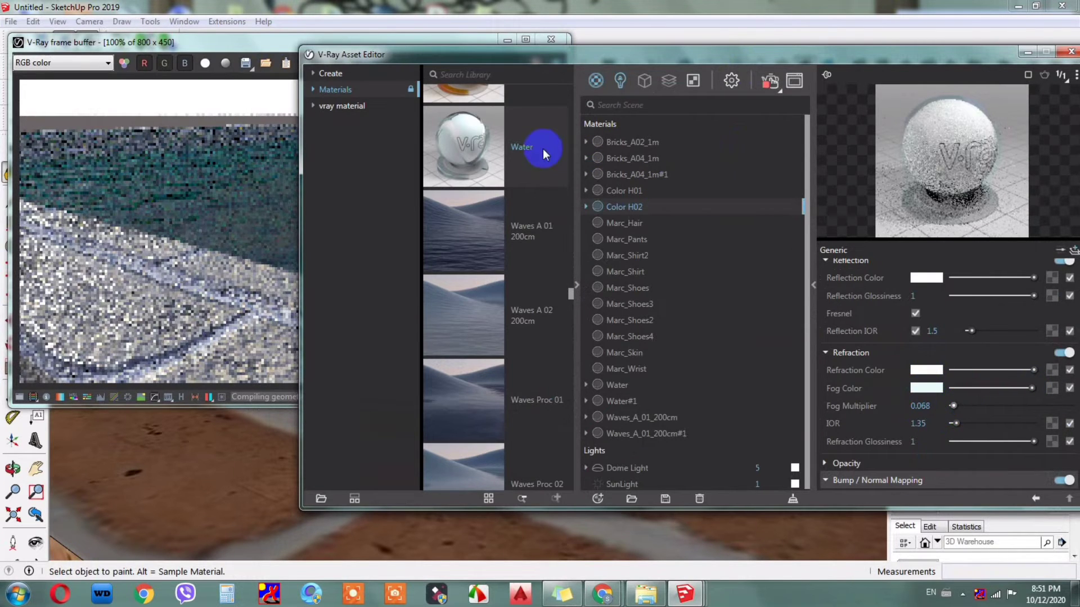
left_click(954, 405)
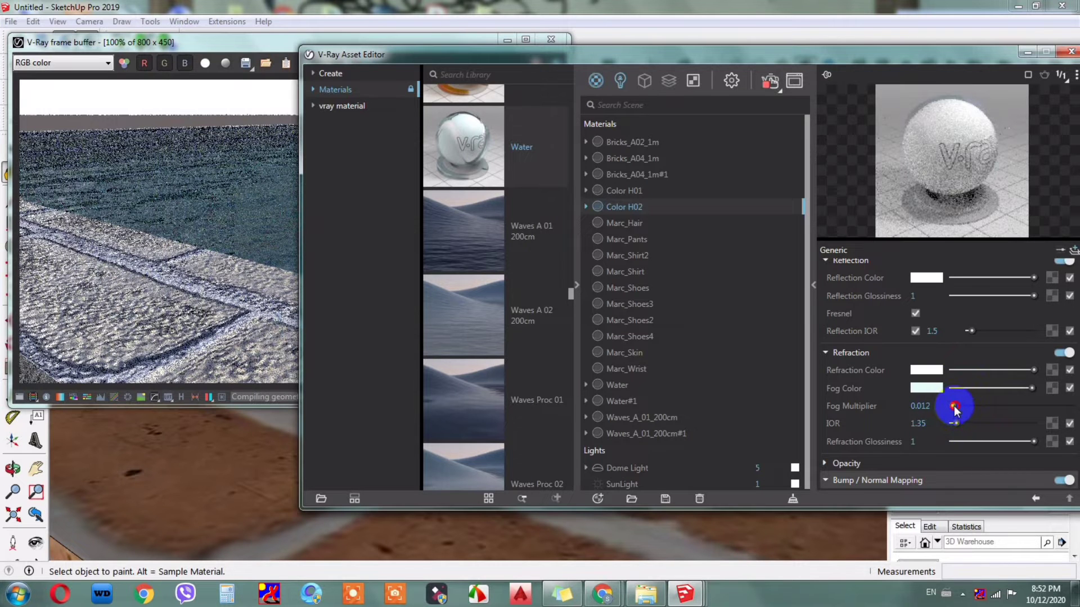
left_click_drag(954, 409, 953, 410)
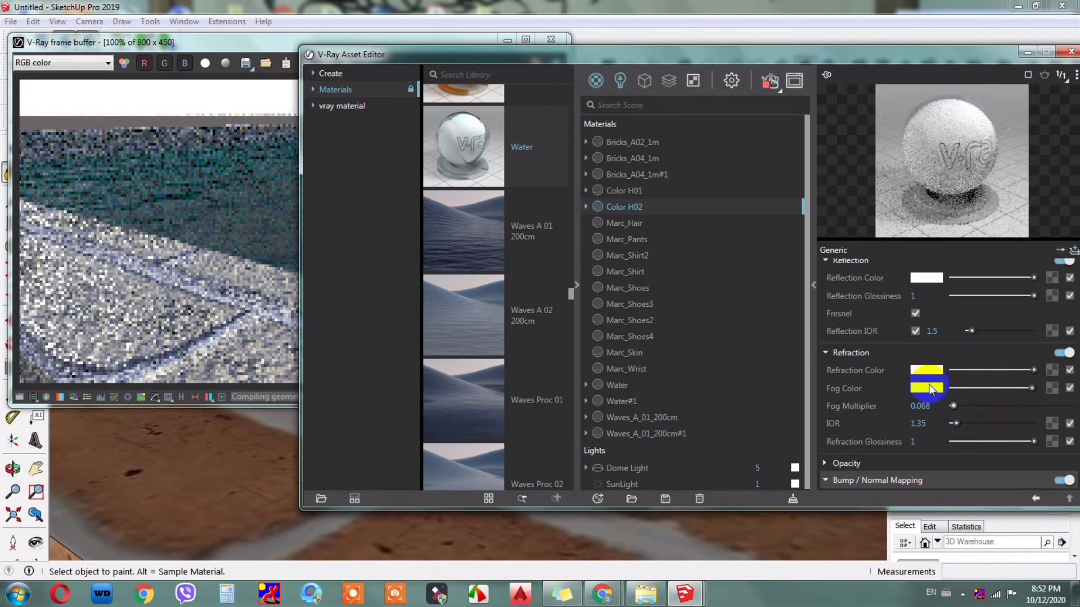
Step: Make the water's fog colour slightly paler and close the Color Picker
left_click(930, 388)
left_click(336, 200)
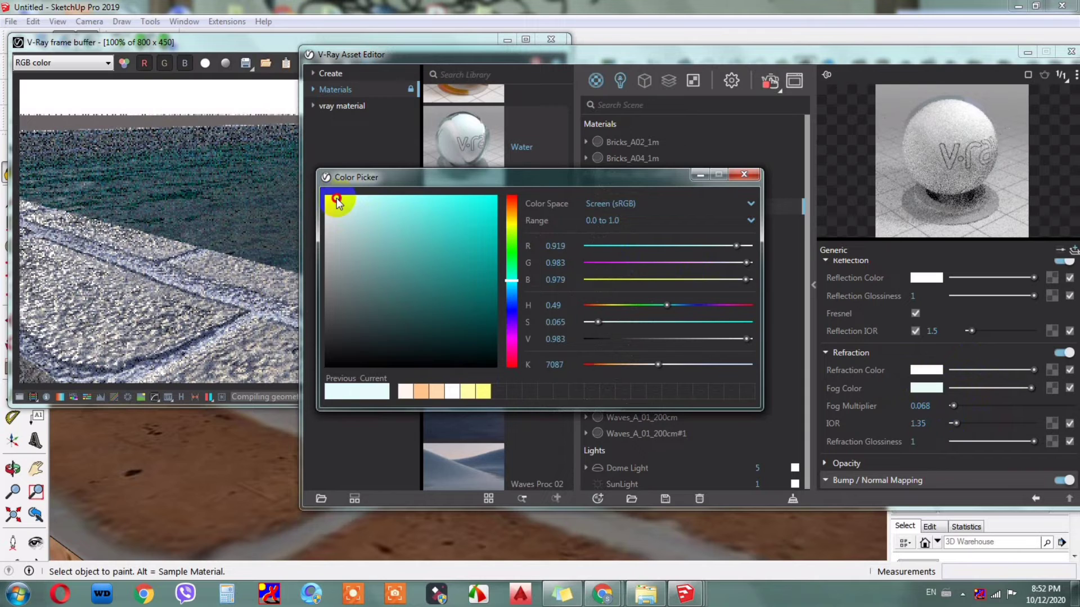
left_click_drag(337, 201, 331, 198)
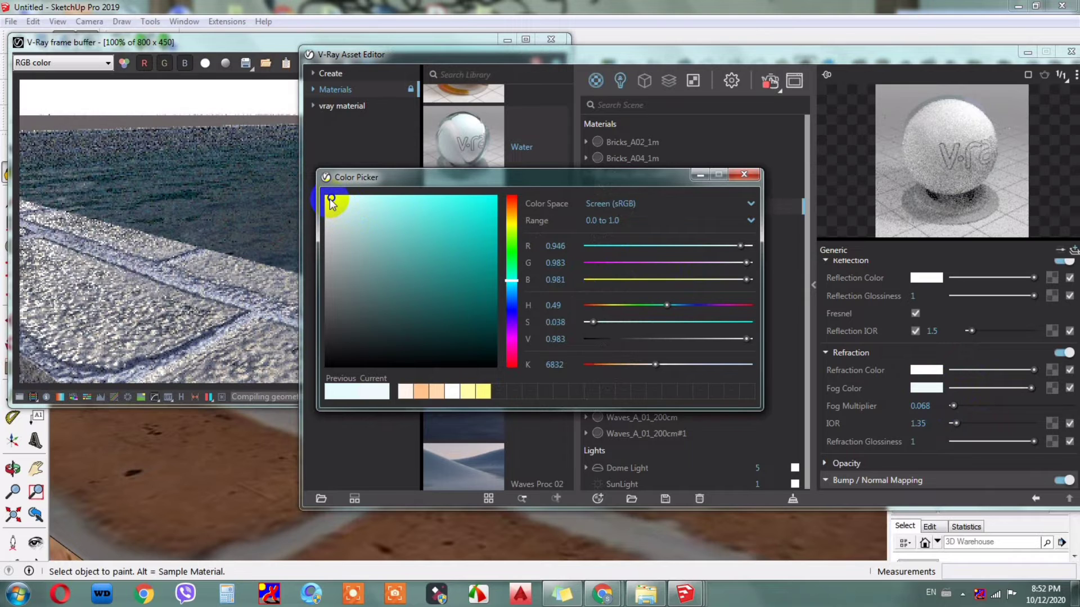
left_click_drag(331, 200, 330, 200)
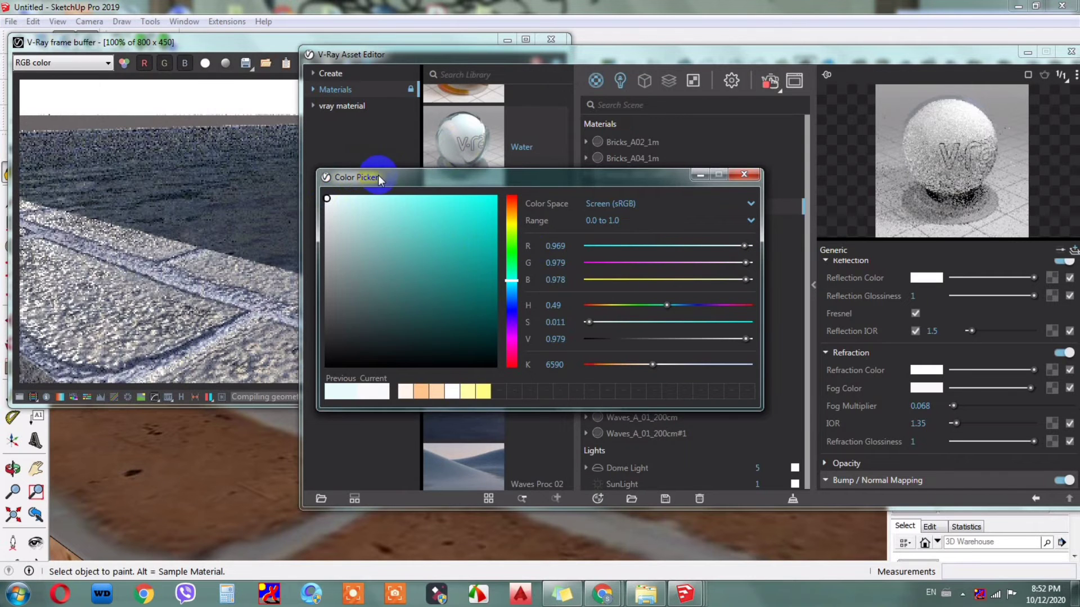
left_click_drag(381, 177, 484, 206)
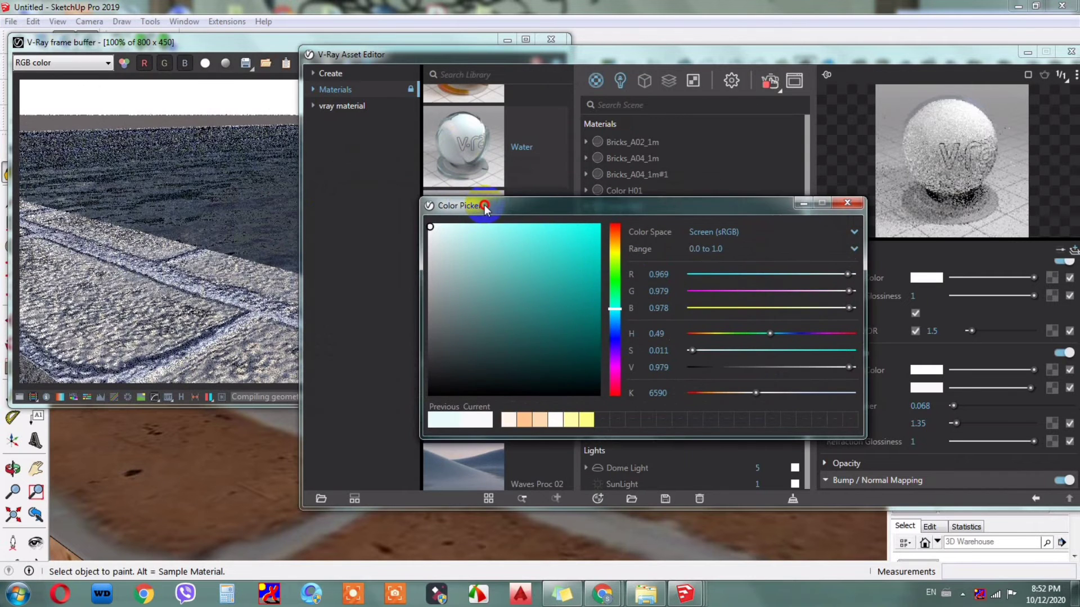
left_click(847, 203)
Step: Move the V-Ray Asset Editor and frame buffer down to reveal the brick-walled model
left_click_drag(707, 54, 732, 391)
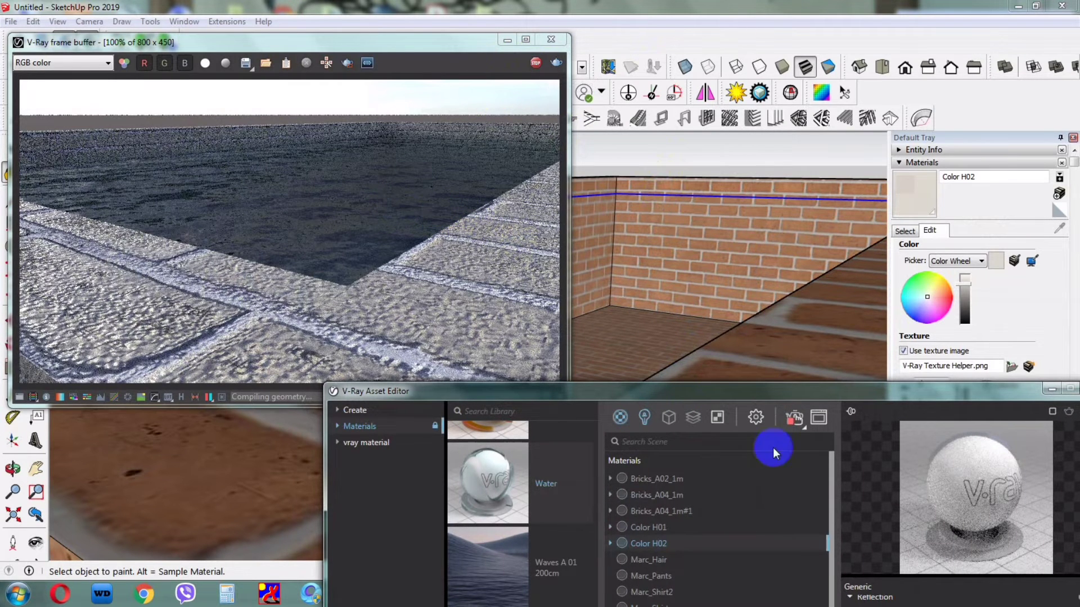
left_click_drag(763, 388, 549, 499)
left_click(715, 330)
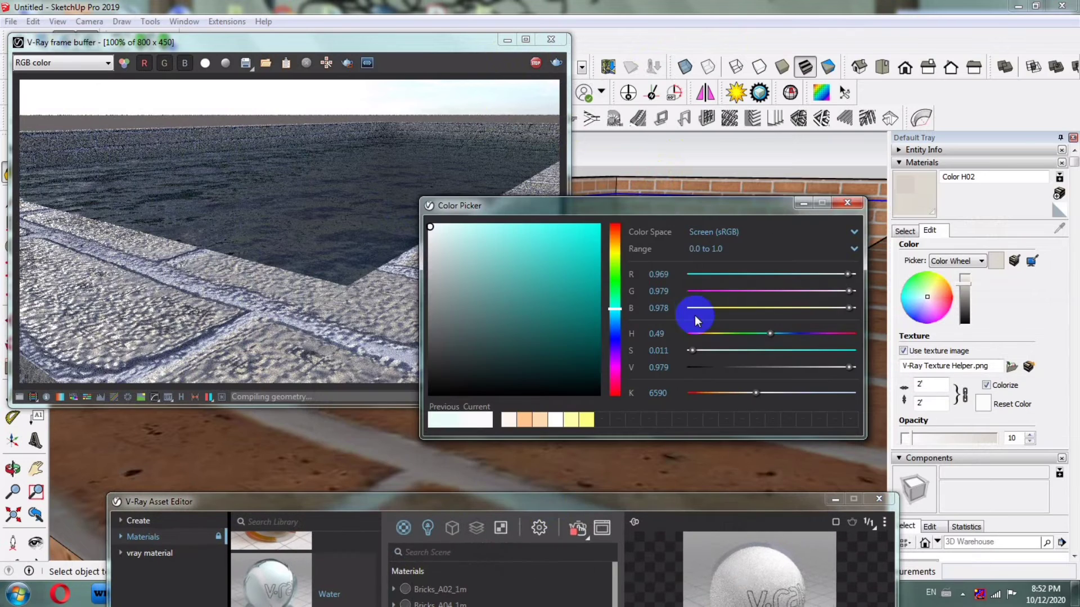
left_click(847, 202)
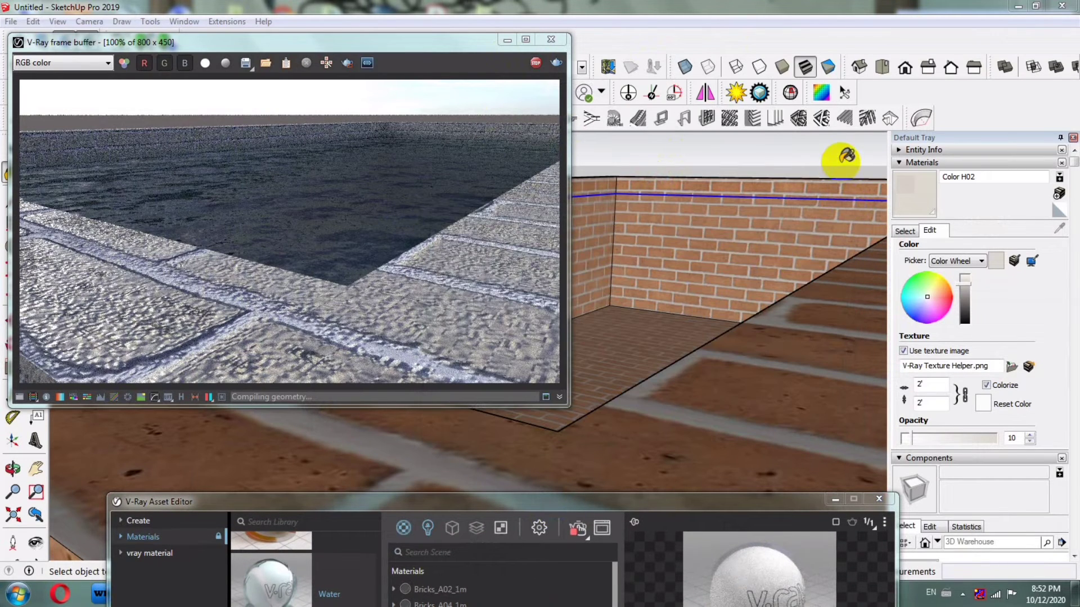
left_click_drag(478, 40, 623, 390)
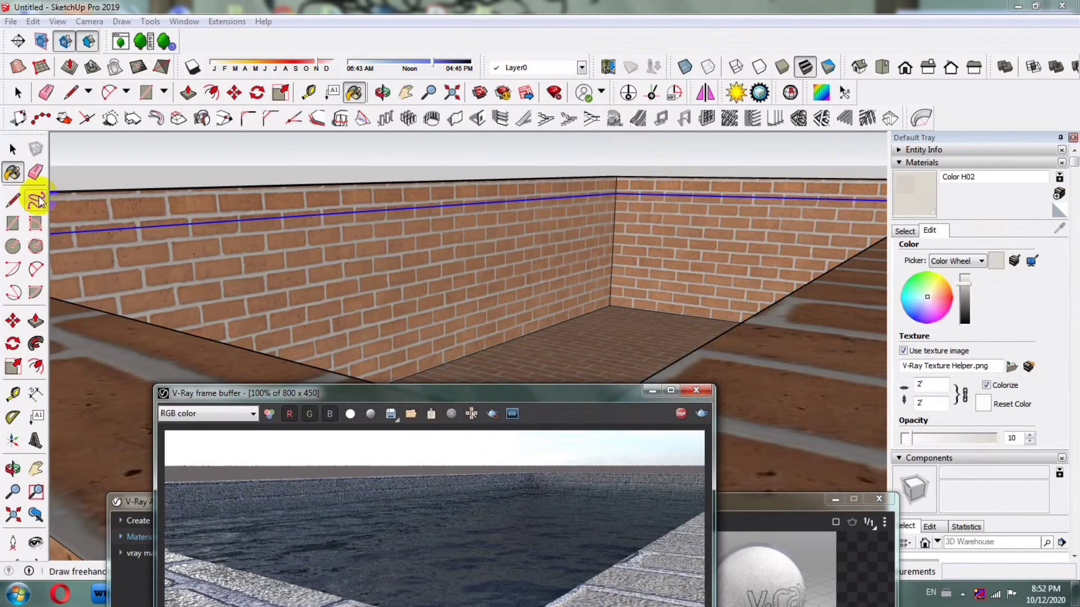
Step: Push the pool's inner top face down below the rim and pull a wall face
left_click(13, 149)
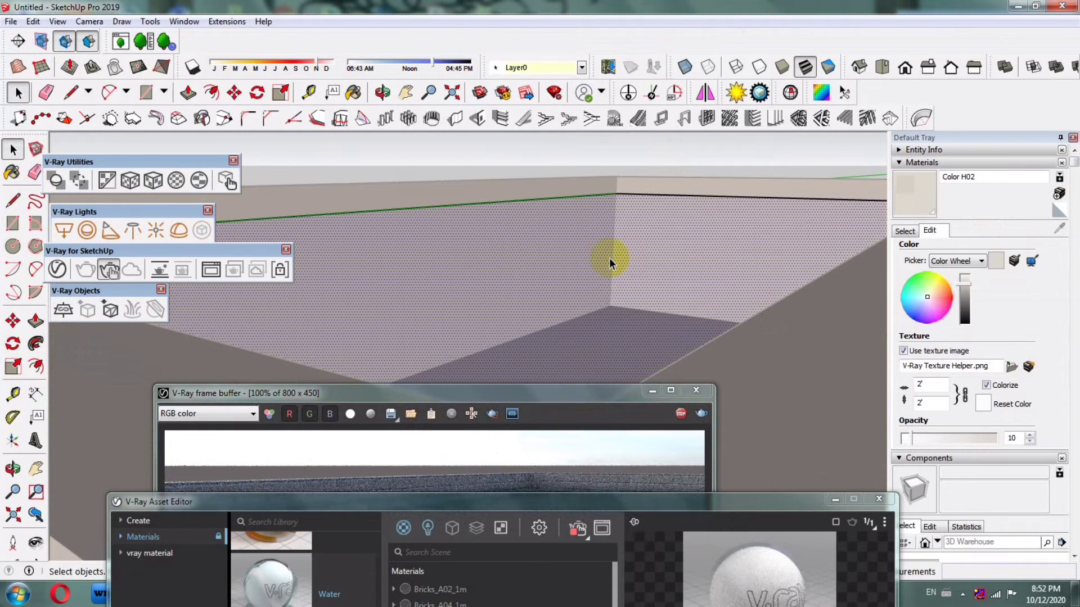
middle_click_drag(610, 263, 494, 234)
key("p")
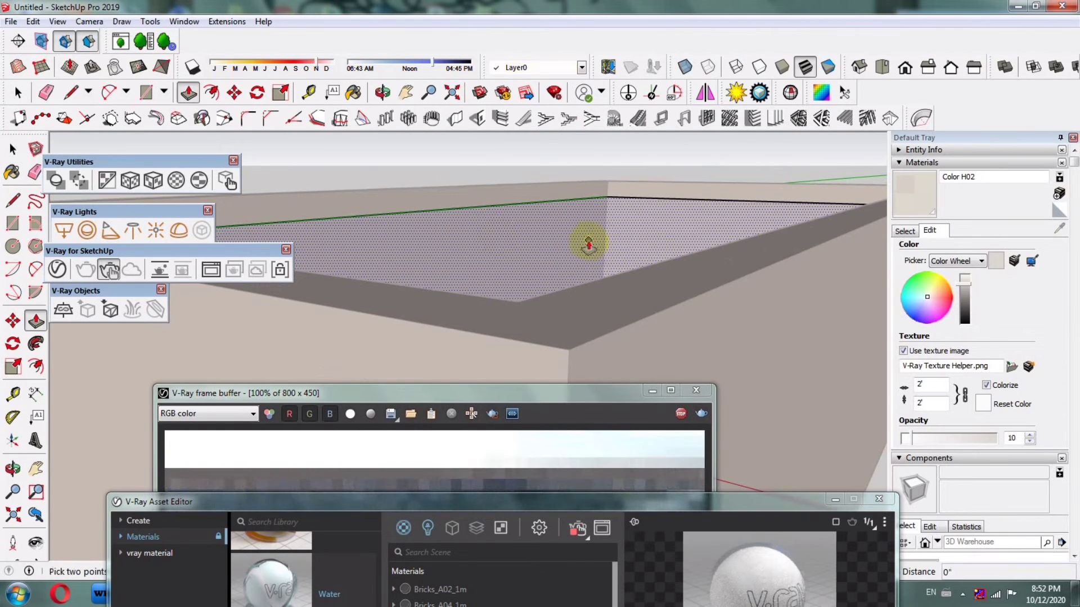
left_click_drag(588, 243, 581, 274)
left_click(582, 274)
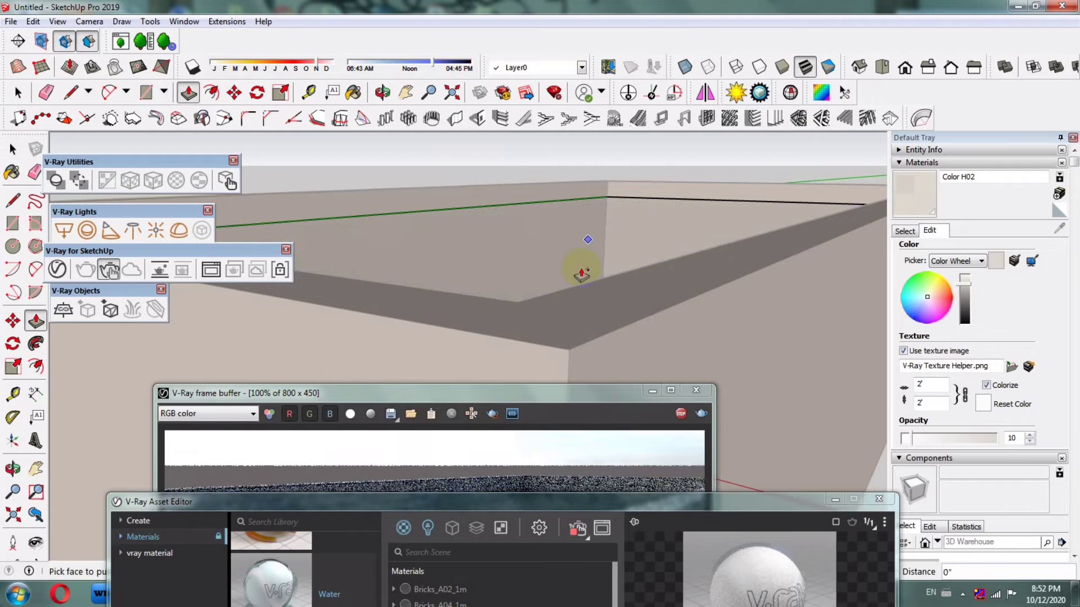
type("1")
left_click(581, 274)
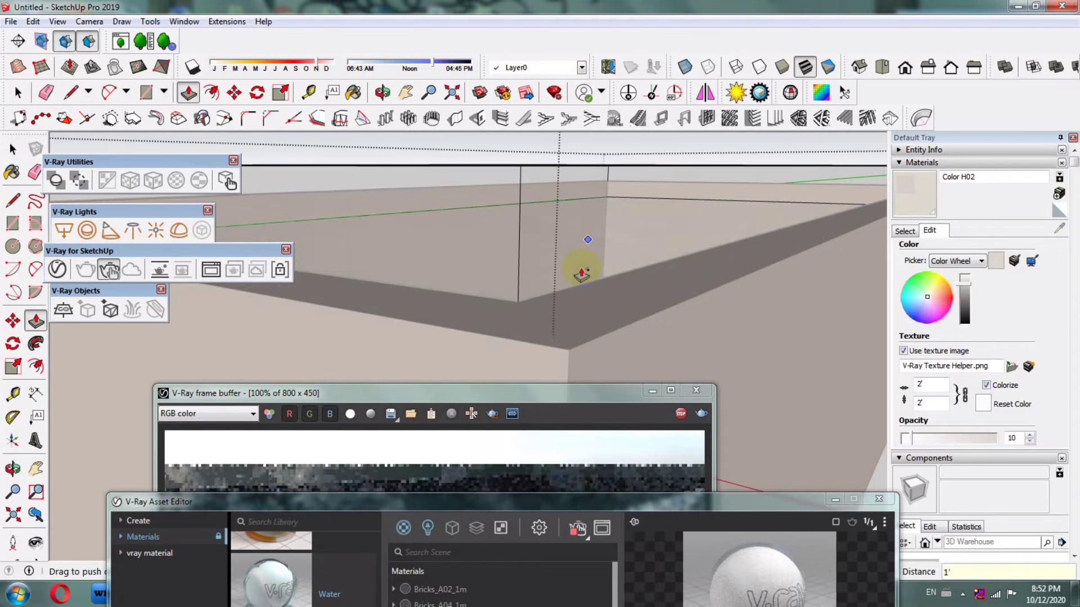
left_click(562, 259)
Step: Push the box's front face by 1'
scroll(579, 312, "up", 2)
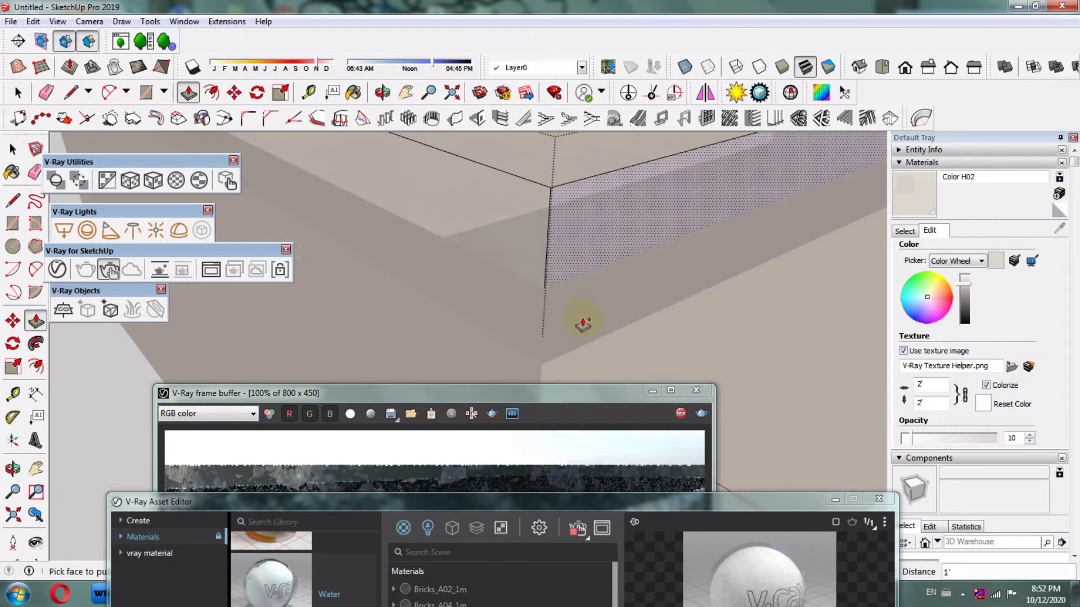
scroll(521, 309, "up", 1)
scroll(517, 312, "down", 3)
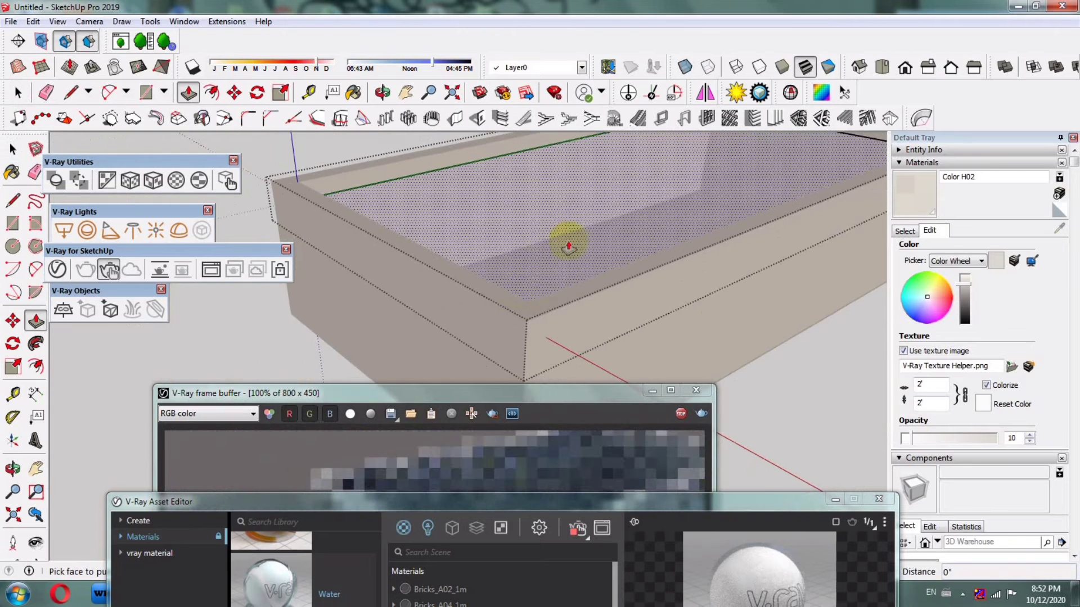
left_click(553, 331)
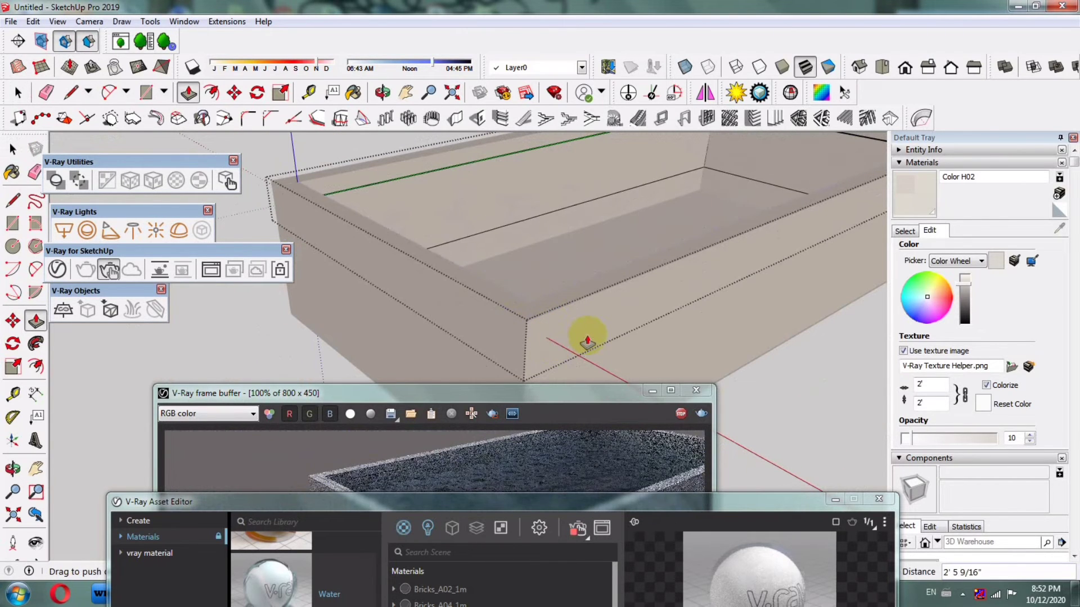
type("1")
key("Return")
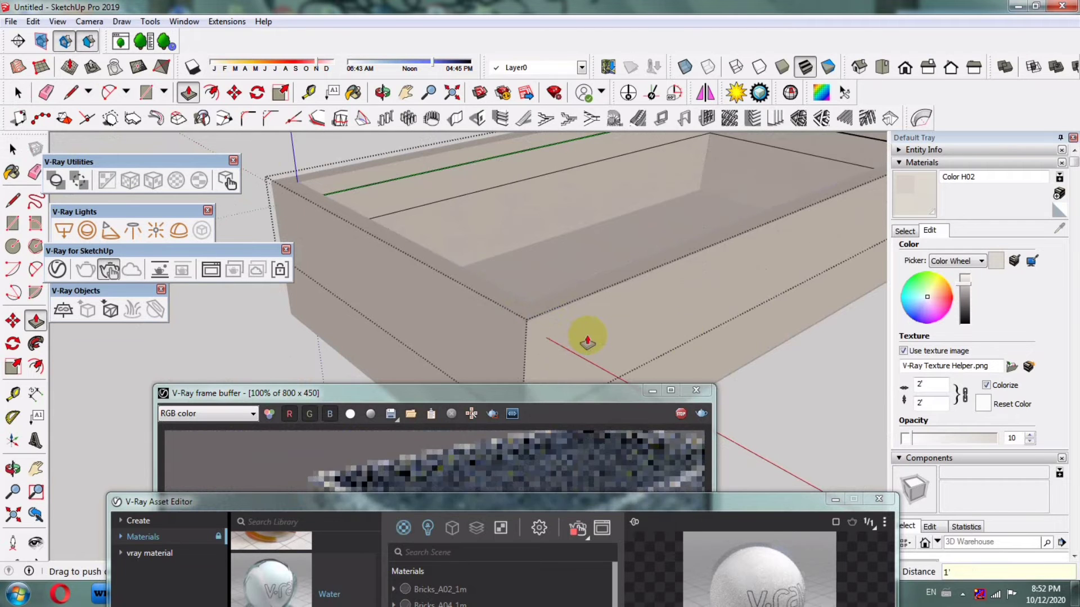
key("space")
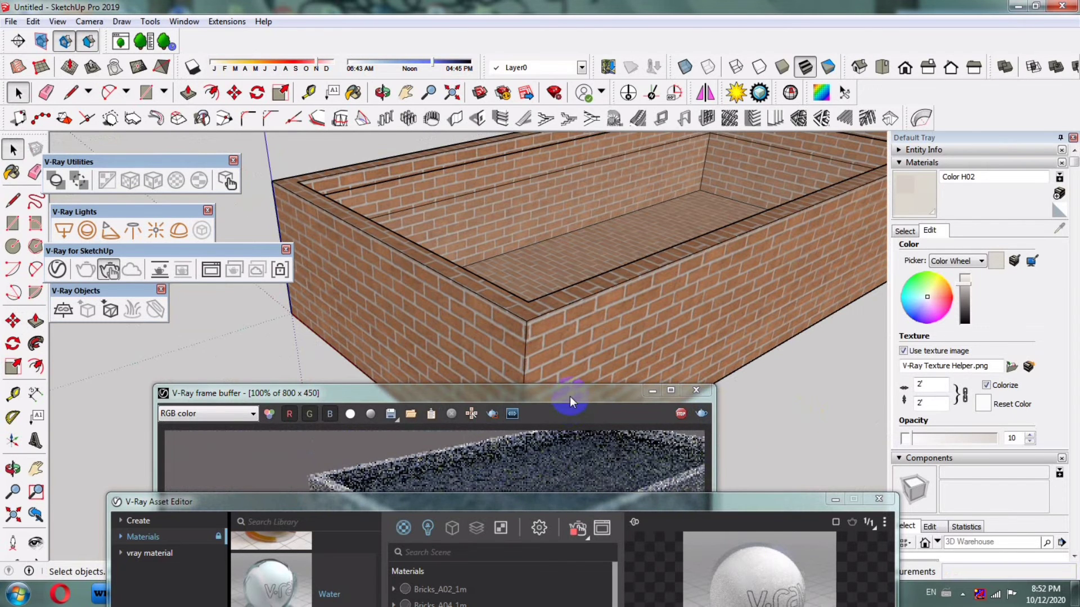
Step: Zoom to a level view of the brick wall, then stop and close the V-Ray render
scroll(530, 246, "up", 2)
scroll(530, 246, "up", 2)
scroll(530, 245, "up", 3)
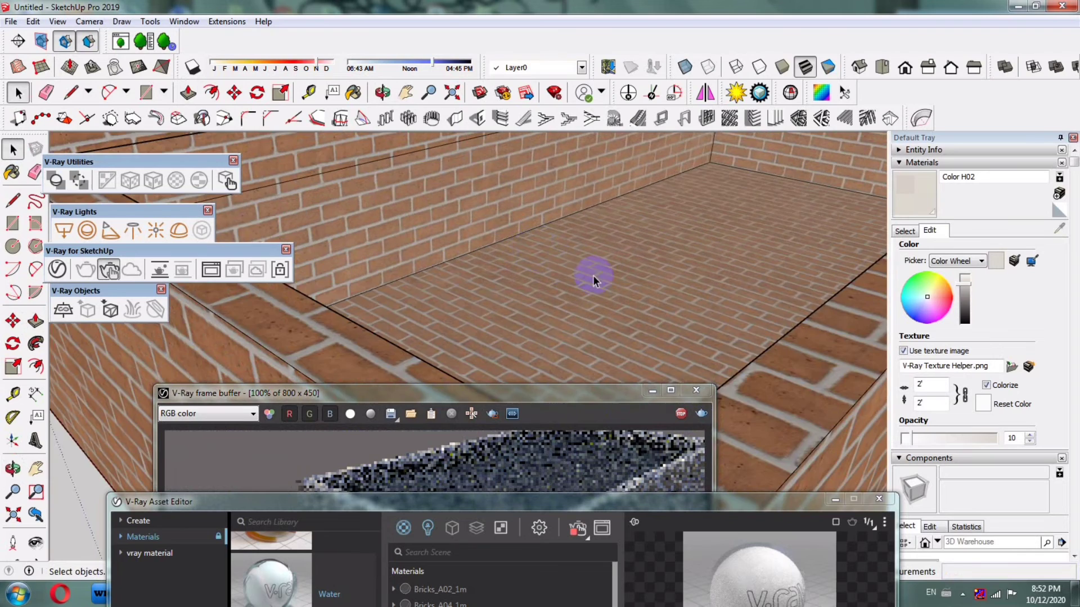
mouse_move(594, 280)
middle_mouse_down()
mouse_move(598, 229)
mouse_move(622, 296)
mouse_move(595, 262)
mouse_move(627, 246)
mouse_move(614, 243)
middle_mouse_up()
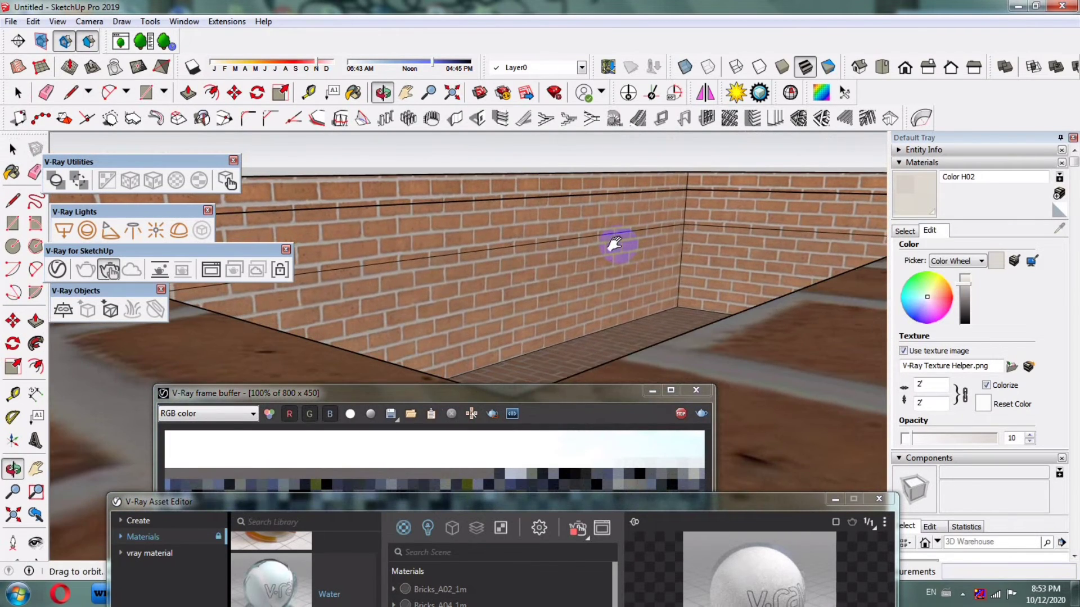
left_click_drag(569, 393, 712, 125)
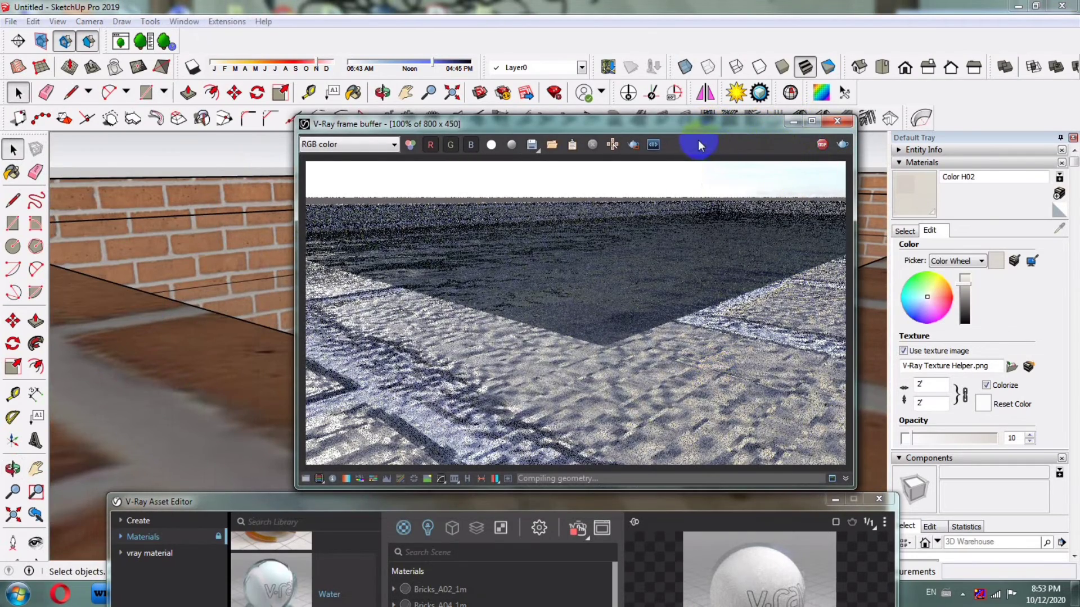
left_click_drag(701, 125, 674, 130)
left_click(794, 147)
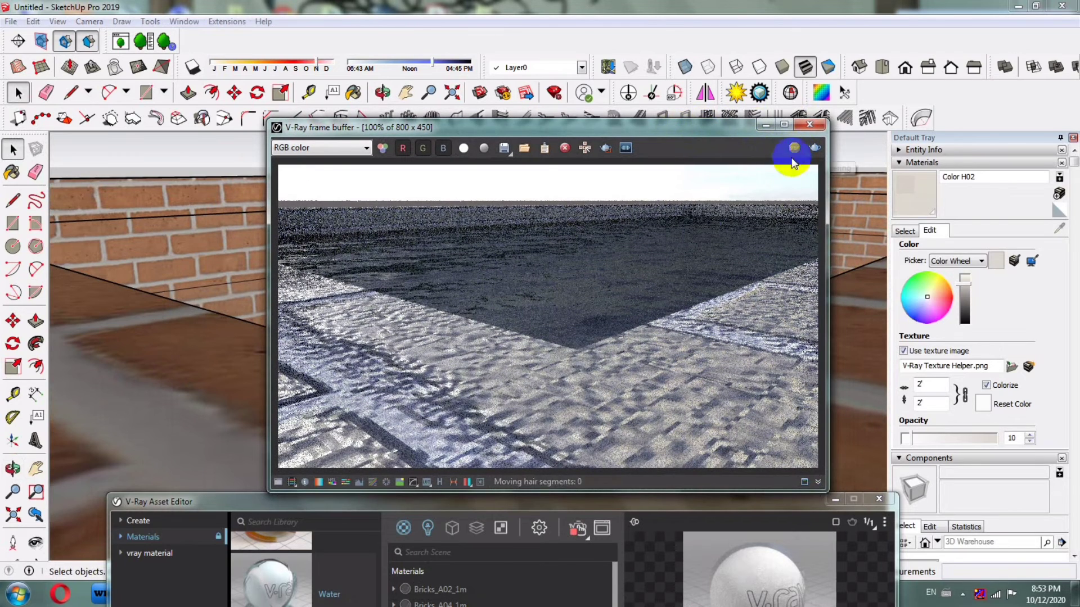
left_click(808, 125)
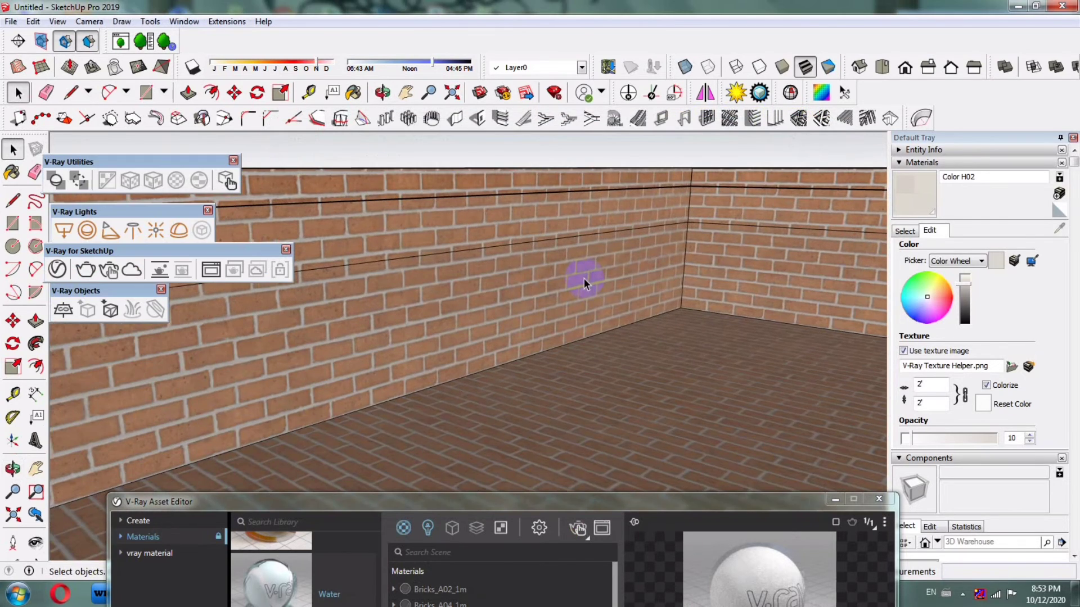
Step: Orbit around the brick walls and floor, then bring the water's refraction settings into full view
scroll(589, 286, "up", 5)
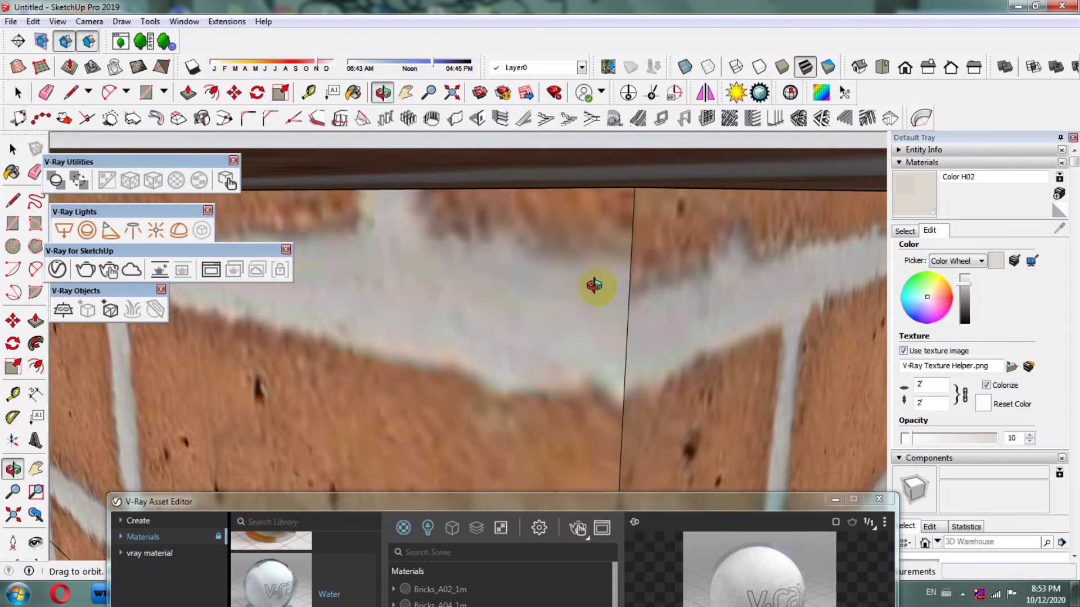
scroll(591, 287, "down", 5)
scroll(595, 295, "up", 2)
mouse_move(595, 297)
middle_mouse_down()
mouse_move(584, 289)
mouse_move(598, 219)
mouse_move(578, 289)
mouse_move(598, 188)
middle_mouse_up()
scroll(599, 236, "up", 5)
scroll(585, 260, "up", 2)
scroll(585, 260, "down", 5)
mouse_move(585, 378)
middle_mouse_down()
mouse_move(581, 345)
mouse_move(616, 244)
mouse_move(612, 257)
mouse_move(612, 221)
mouse_move(613, 234)
middle_mouse_up()
left_click_drag(673, 489, 634, 107)
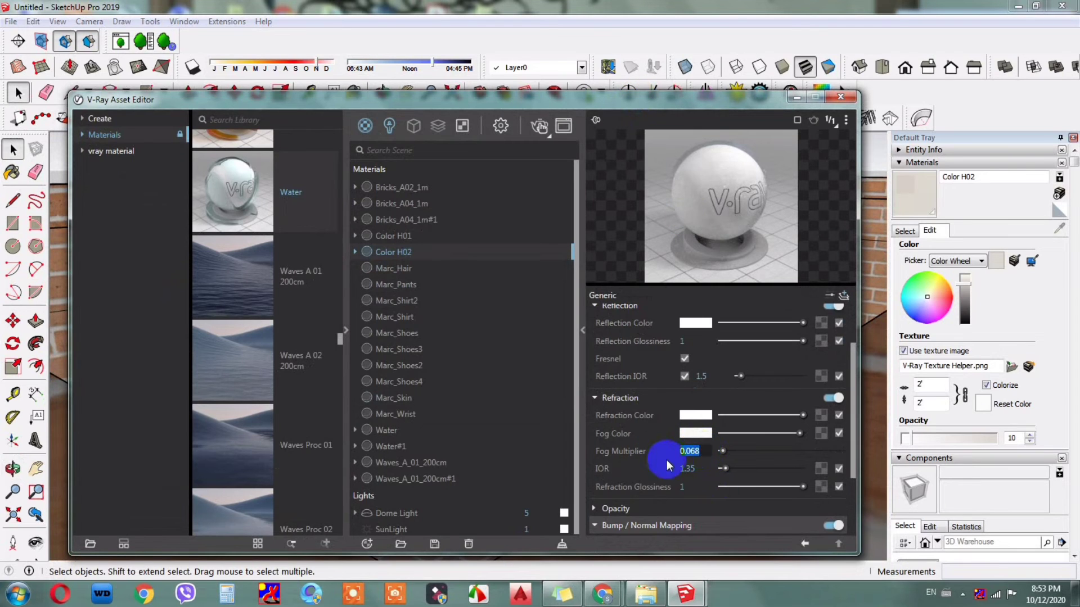
Step: Set Color H02's Fog Multiplier to 0.025 and start an interactive V-Ray render
type("0")
left_click(673, 462)
left_click_drag(545, 103, 654, 97)
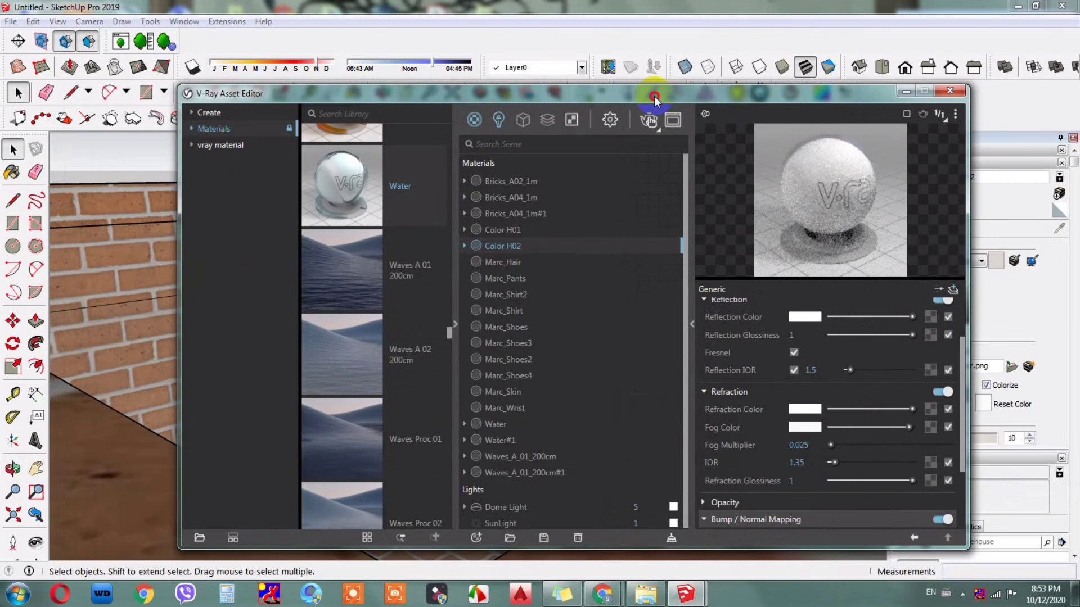
left_click(648, 123)
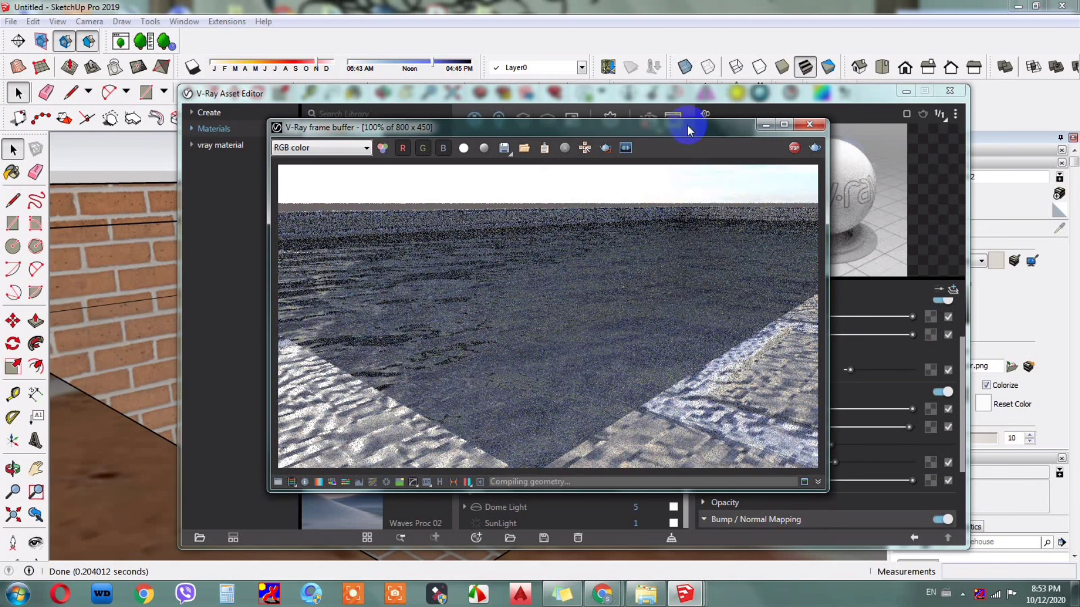
Step: Move the frame buffer aside, scroll to the bump mapping at amount 10, then close the render
mouse_move(687, 125)
left_mouse_down()
mouse_move(477, 124)
mouse_move(477, 106)
left_mouse_up()
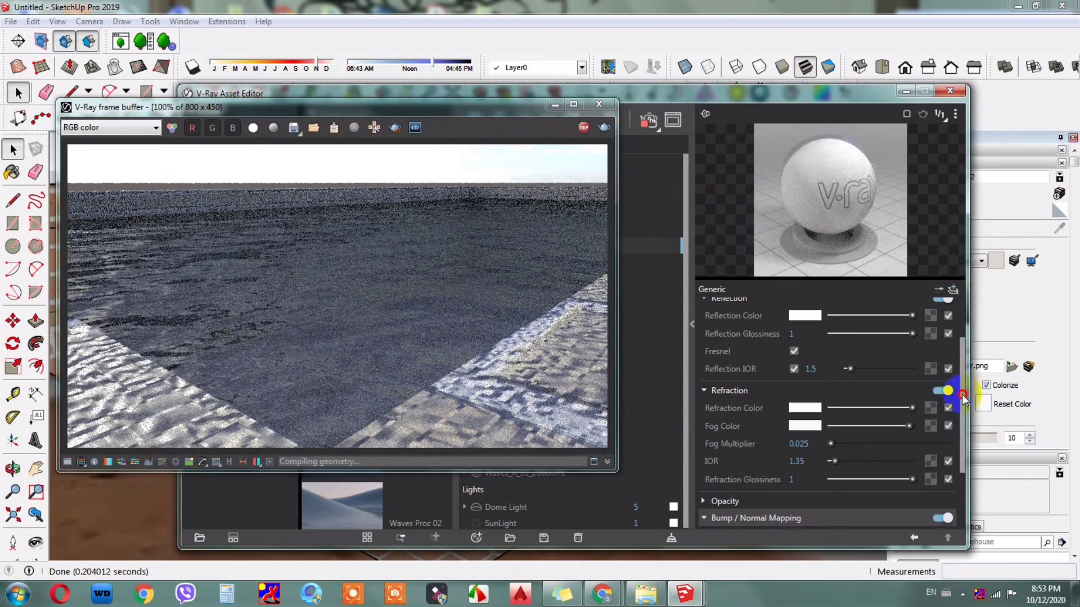
left_click_drag(966, 388, 966, 488)
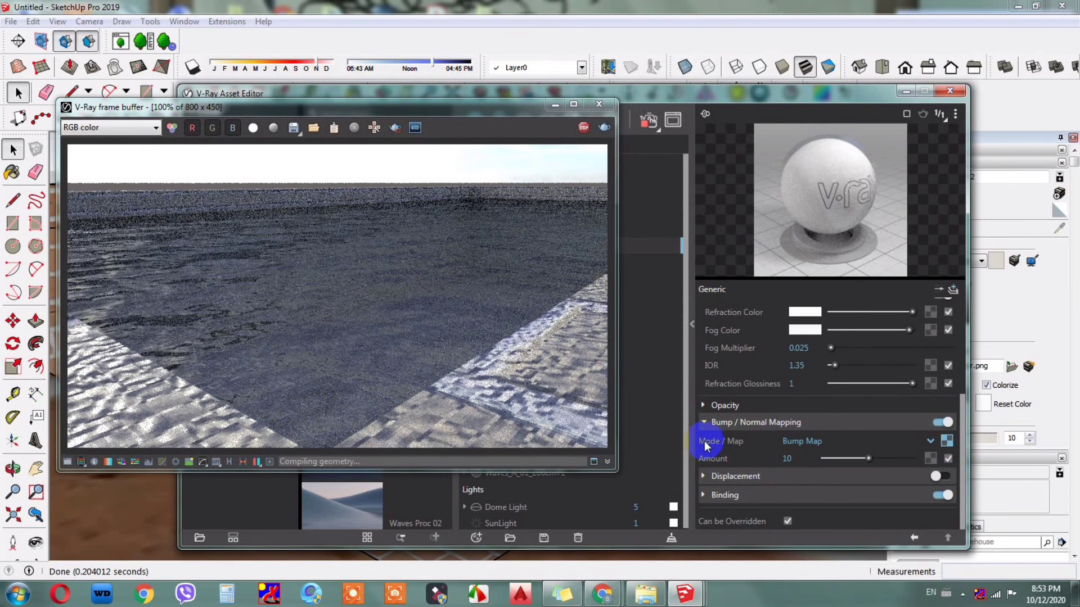
mouse_move(713, 458)
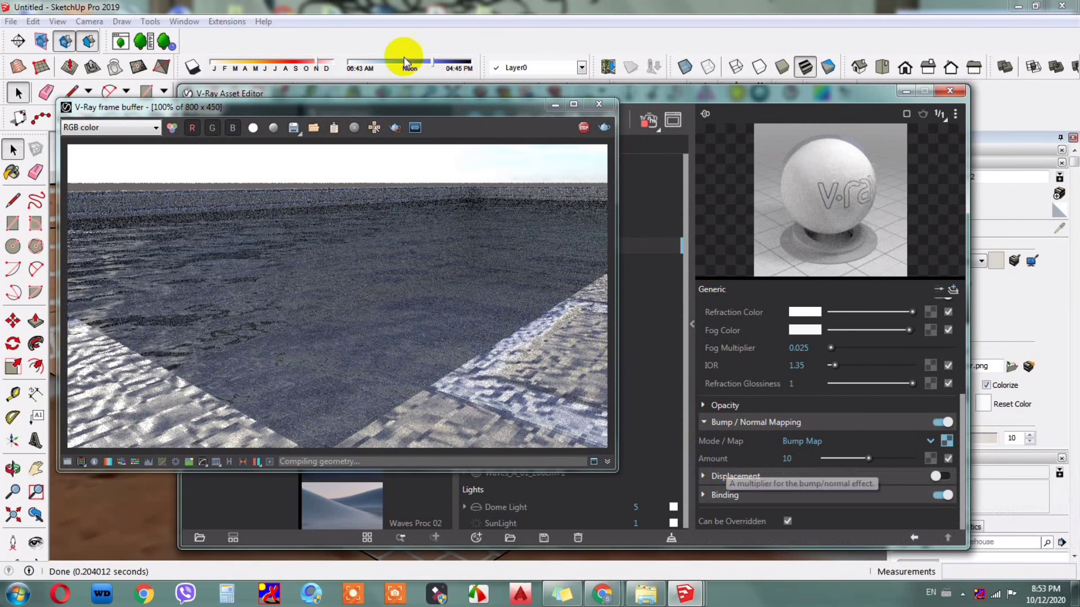
left_click_drag(391, 113, 680, 125)
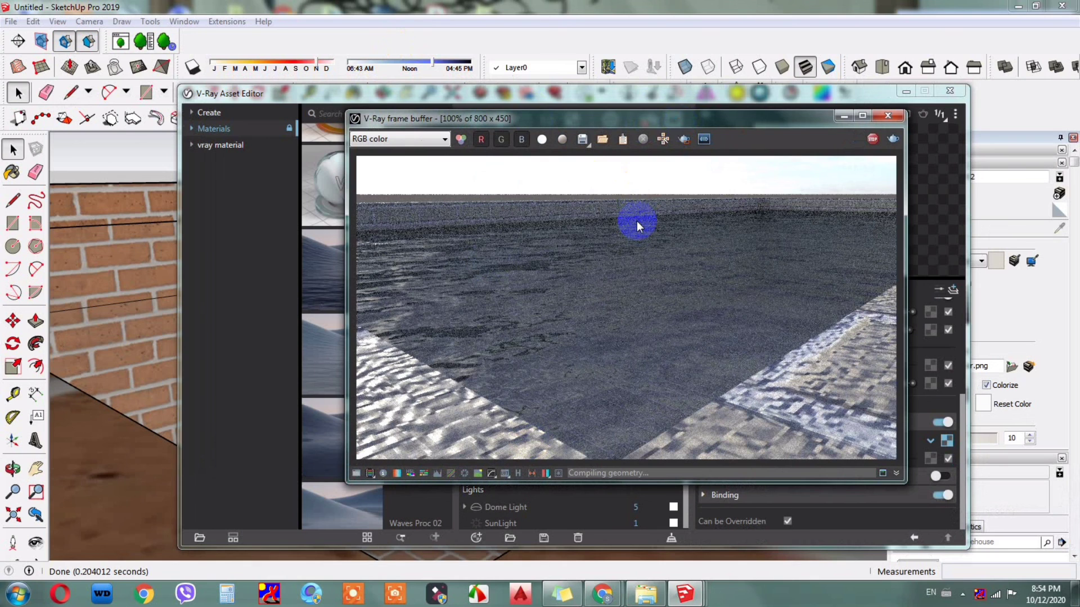
left_click_drag(682, 120, 688, 127)
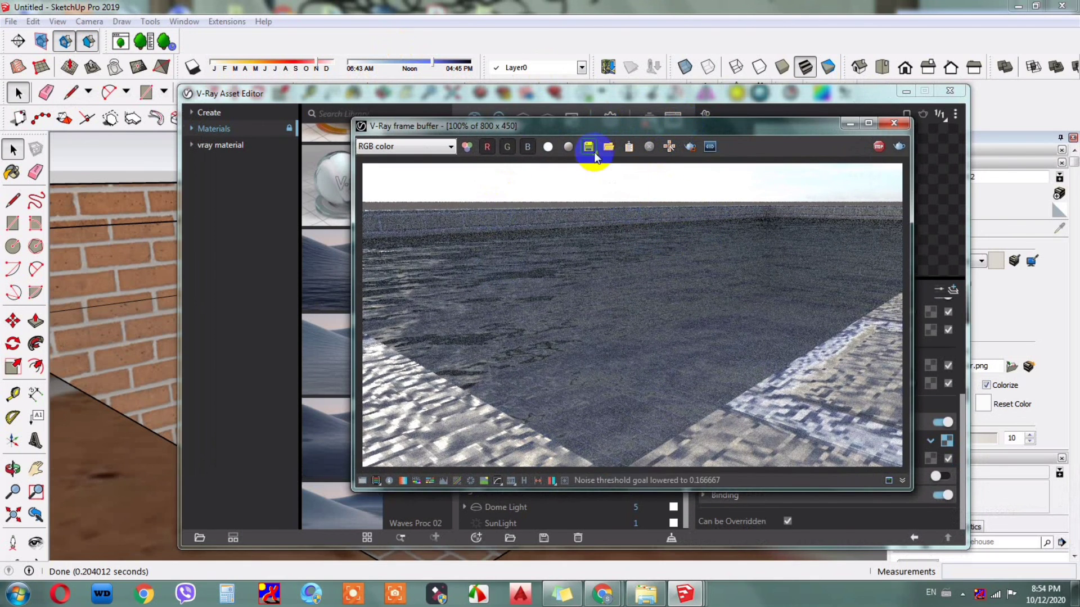
left_click_drag(606, 128, 571, 131)
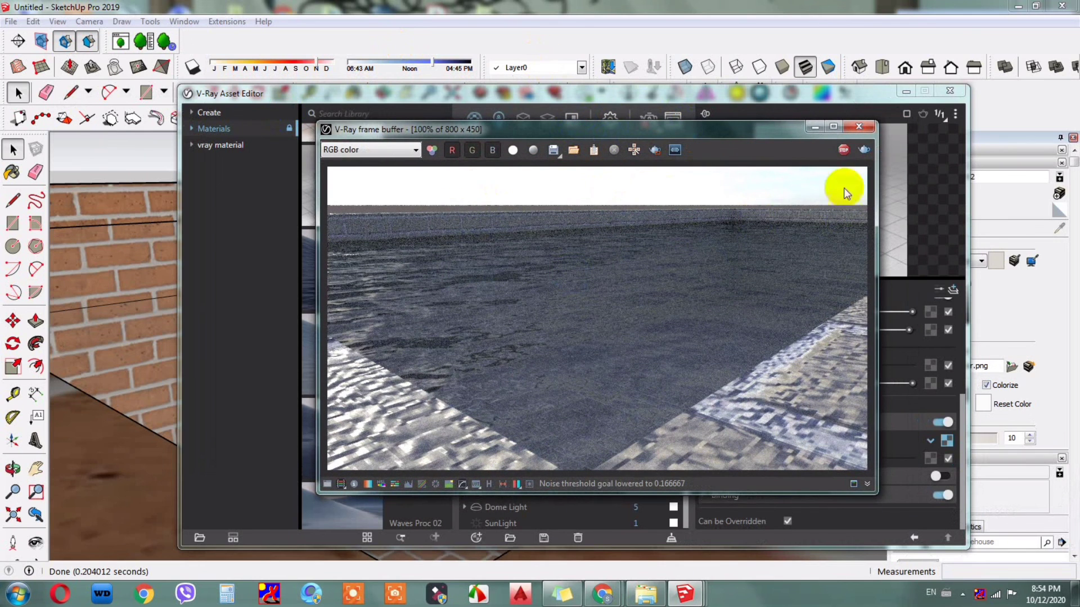
left_click(859, 126)
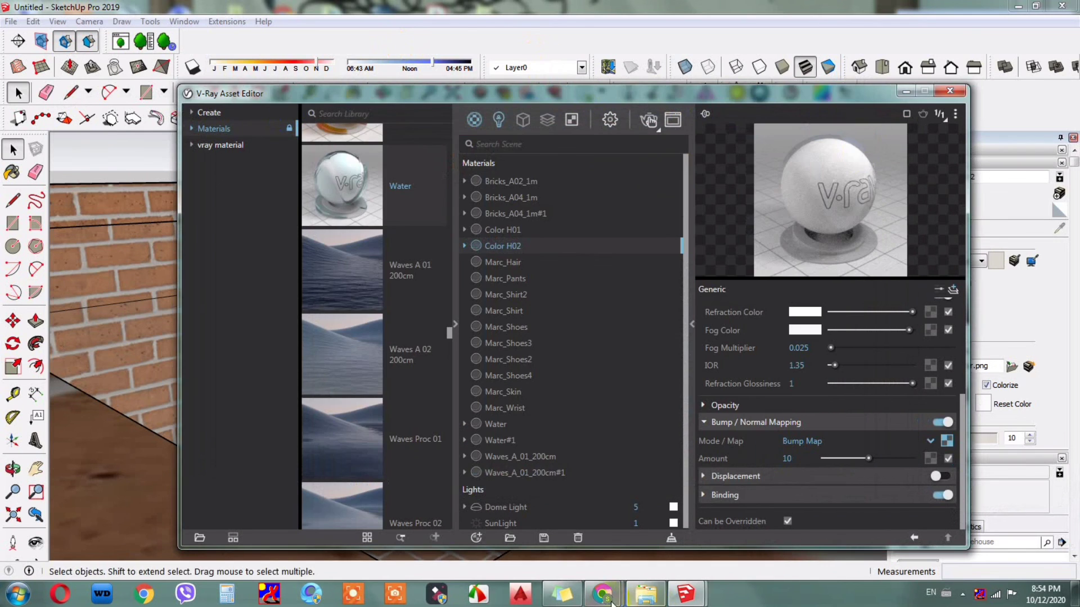